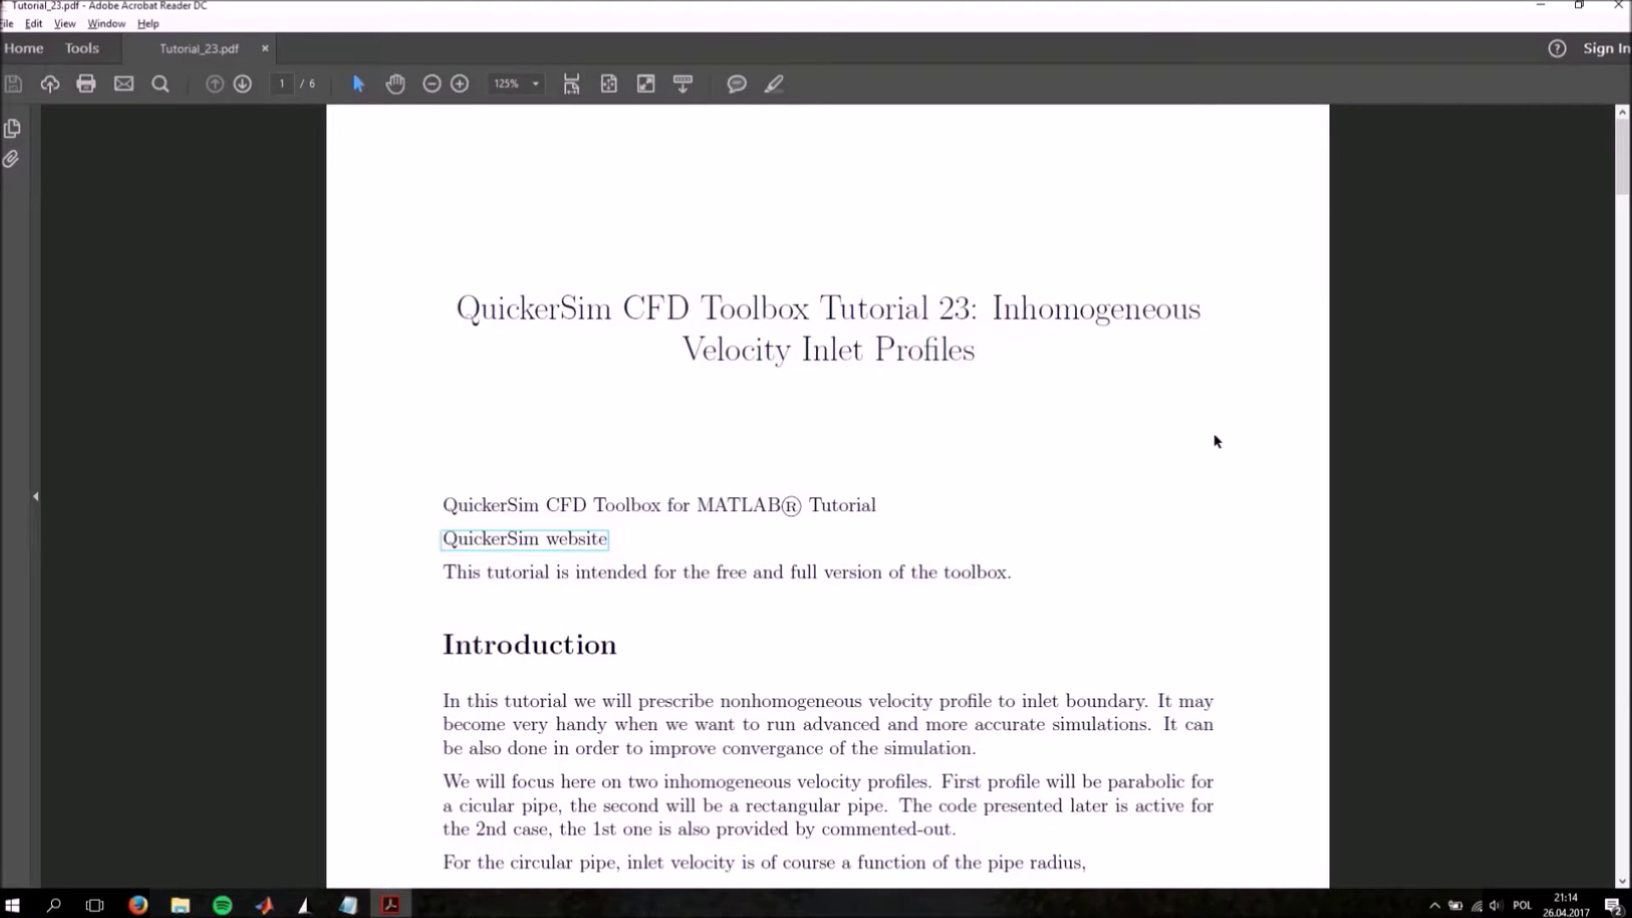
scroll(1223, 442, "down", 3)
scroll(1236, 446, "down", 10)
scroll(1236, 444, "down", 3)
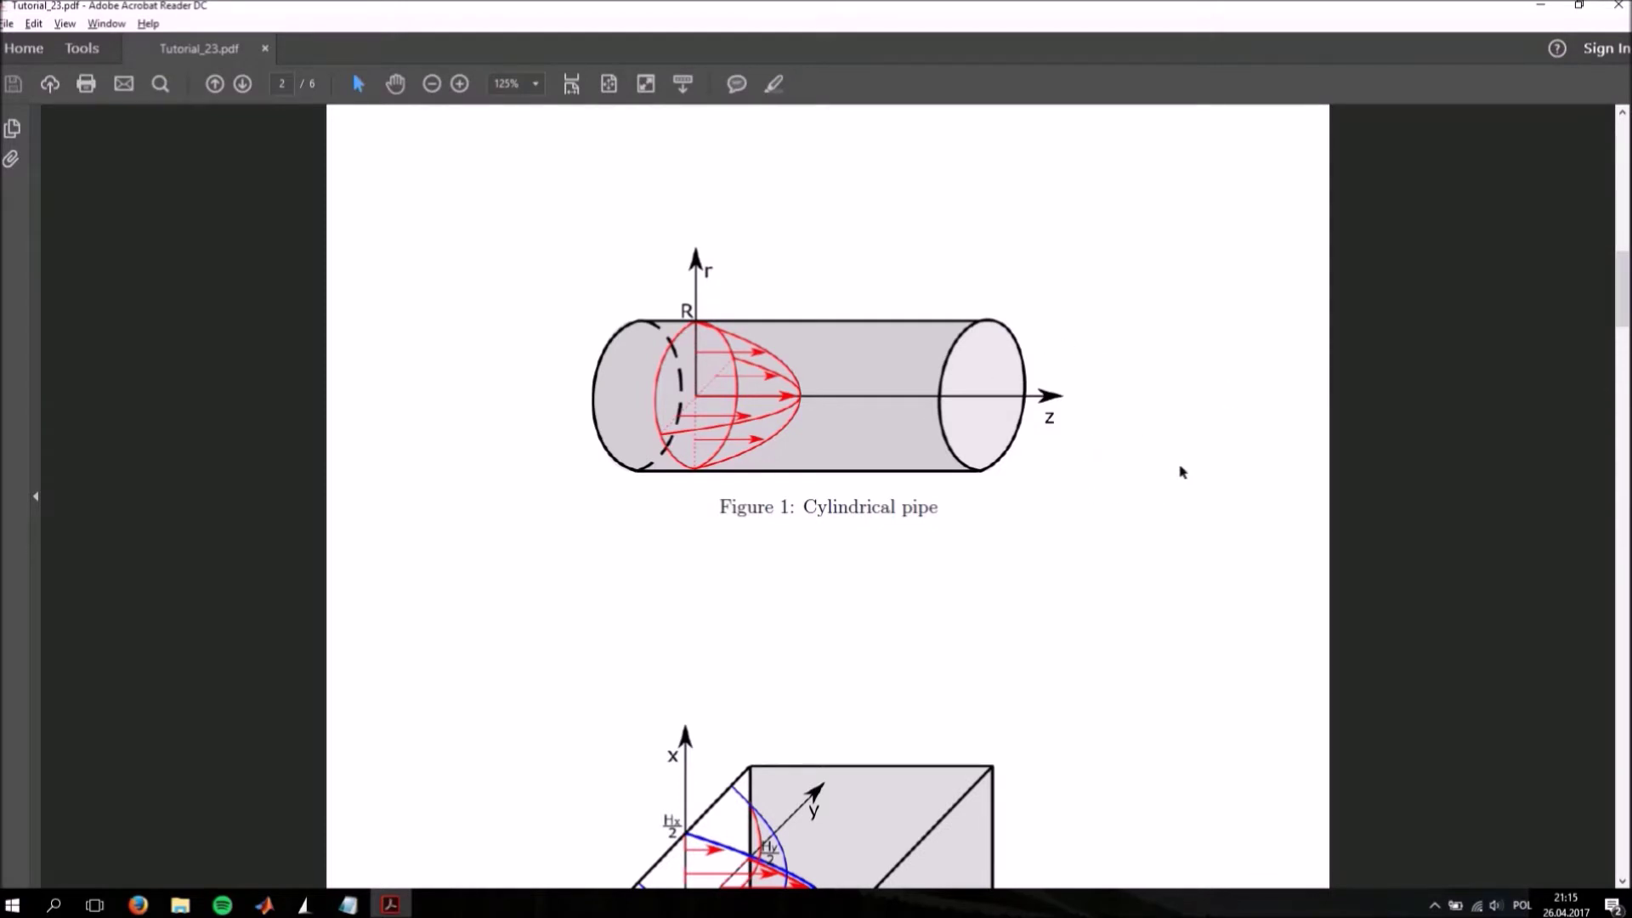
scroll(1211, 408, "up", 5)
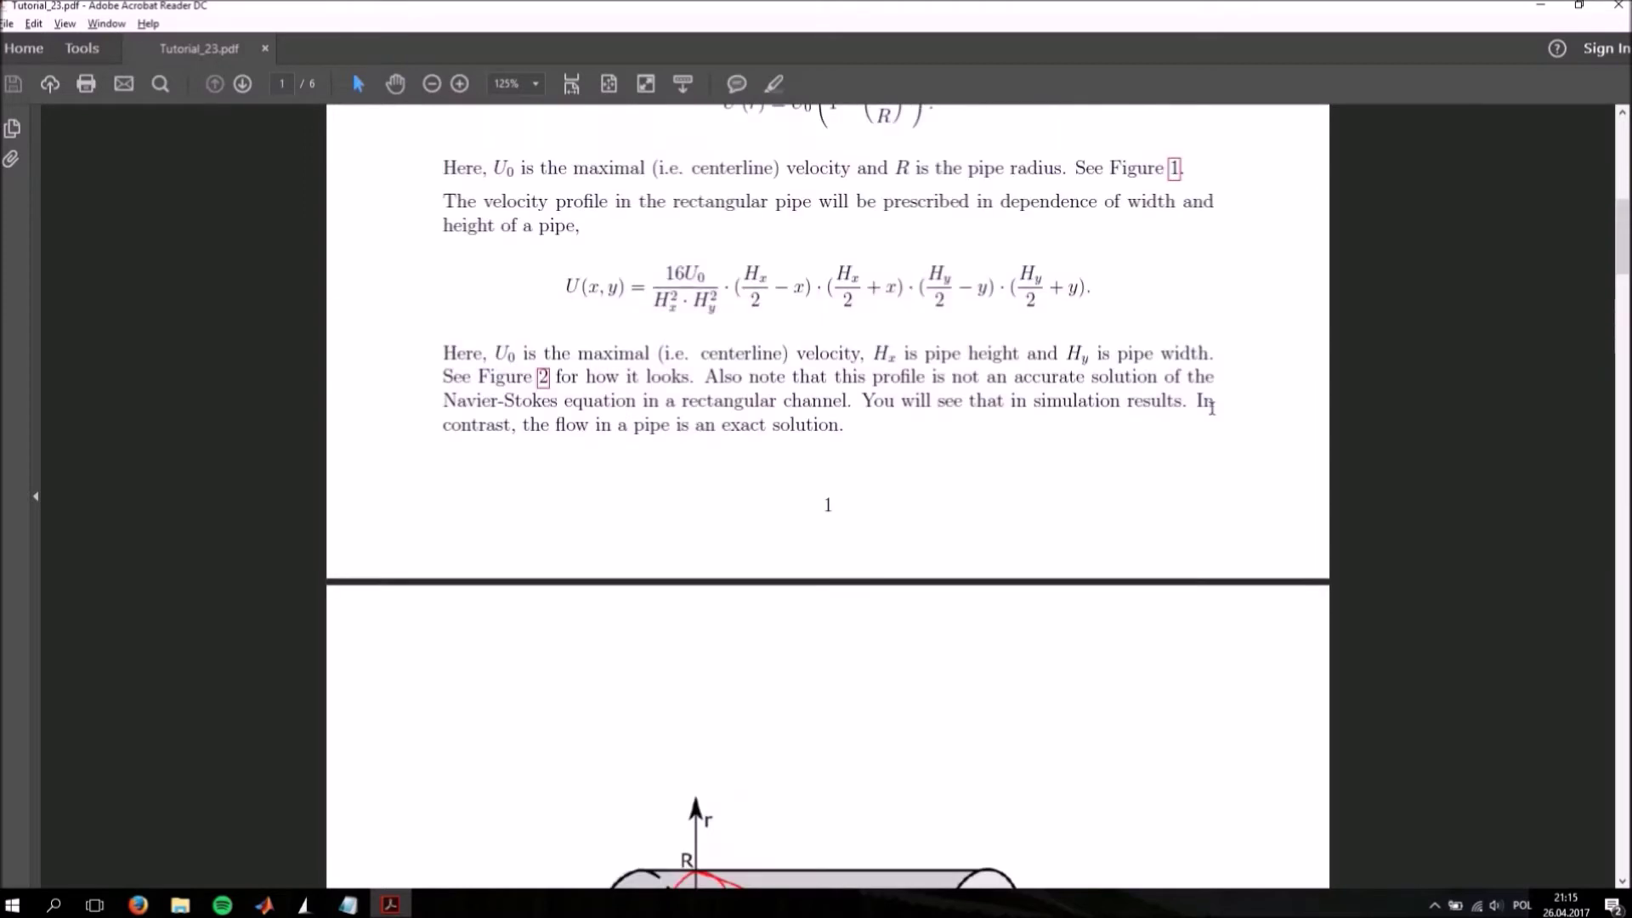
scroll(1211, 405, "up", 5)
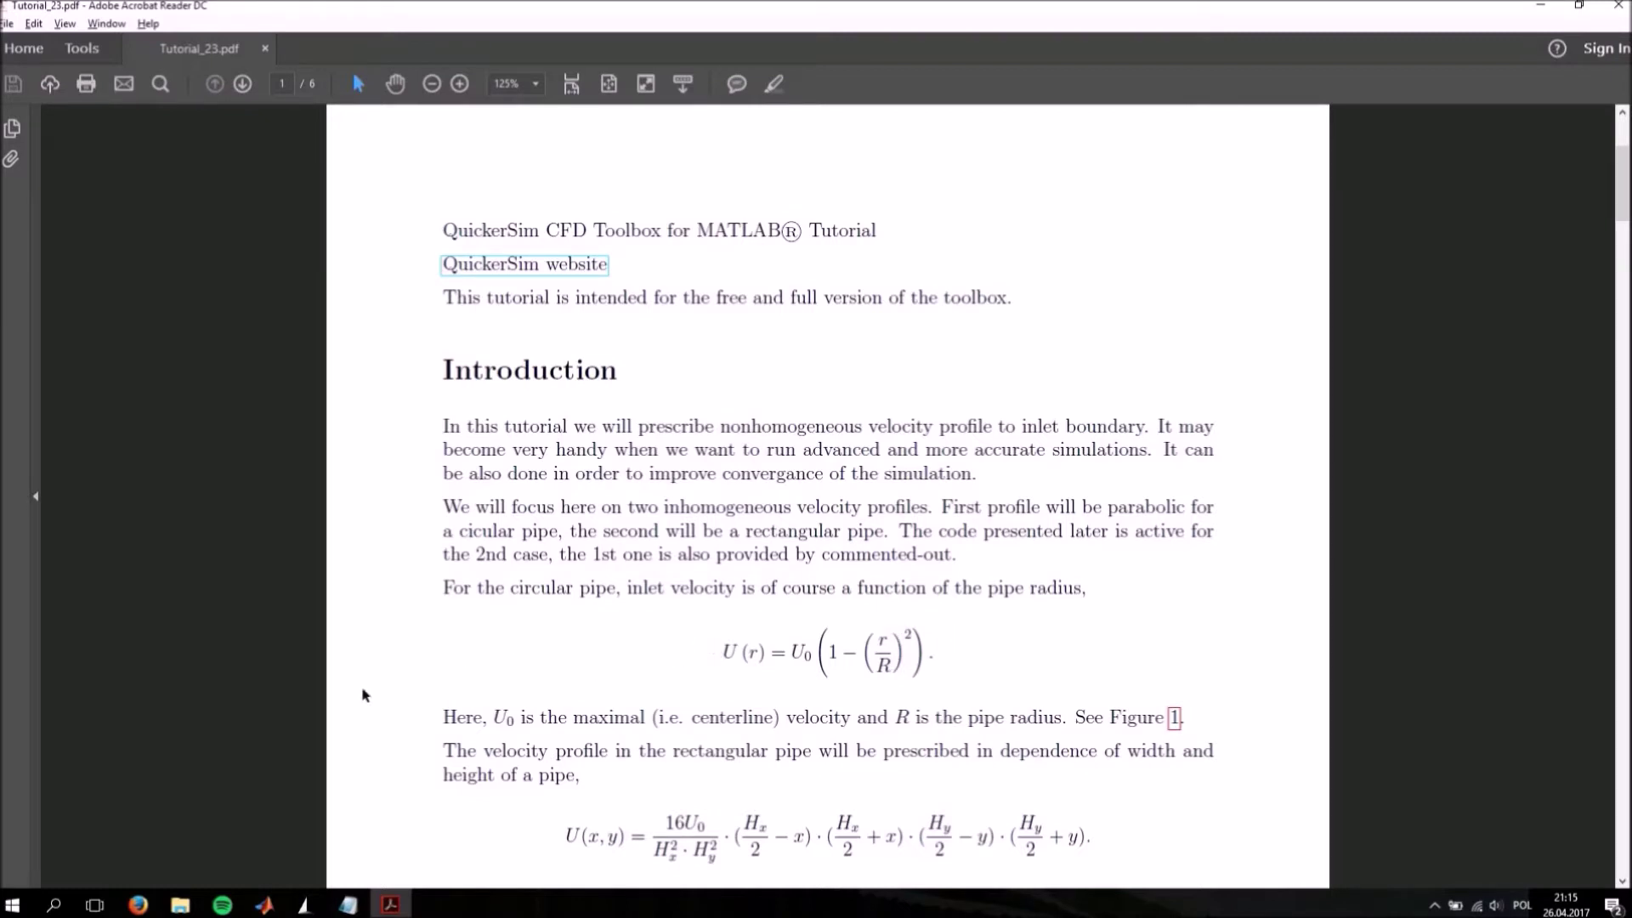
Run the clearing and mesh-import sections, view the cylindrical pipe mesh full-screen, then close it
left_click(264, 903)
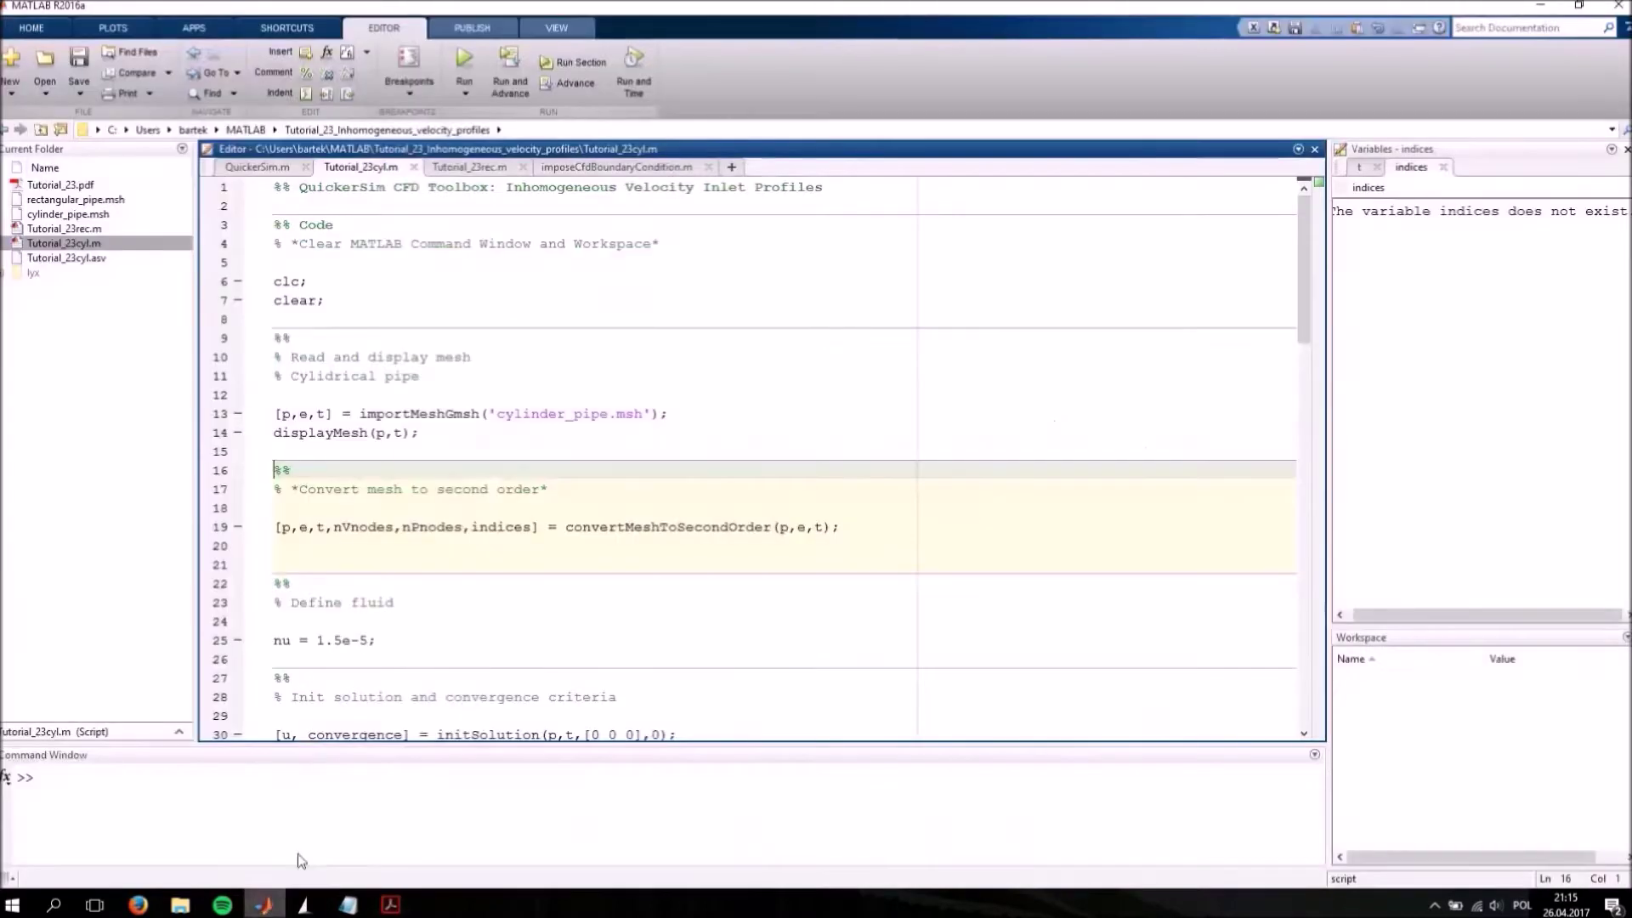
left_click(353, 316)
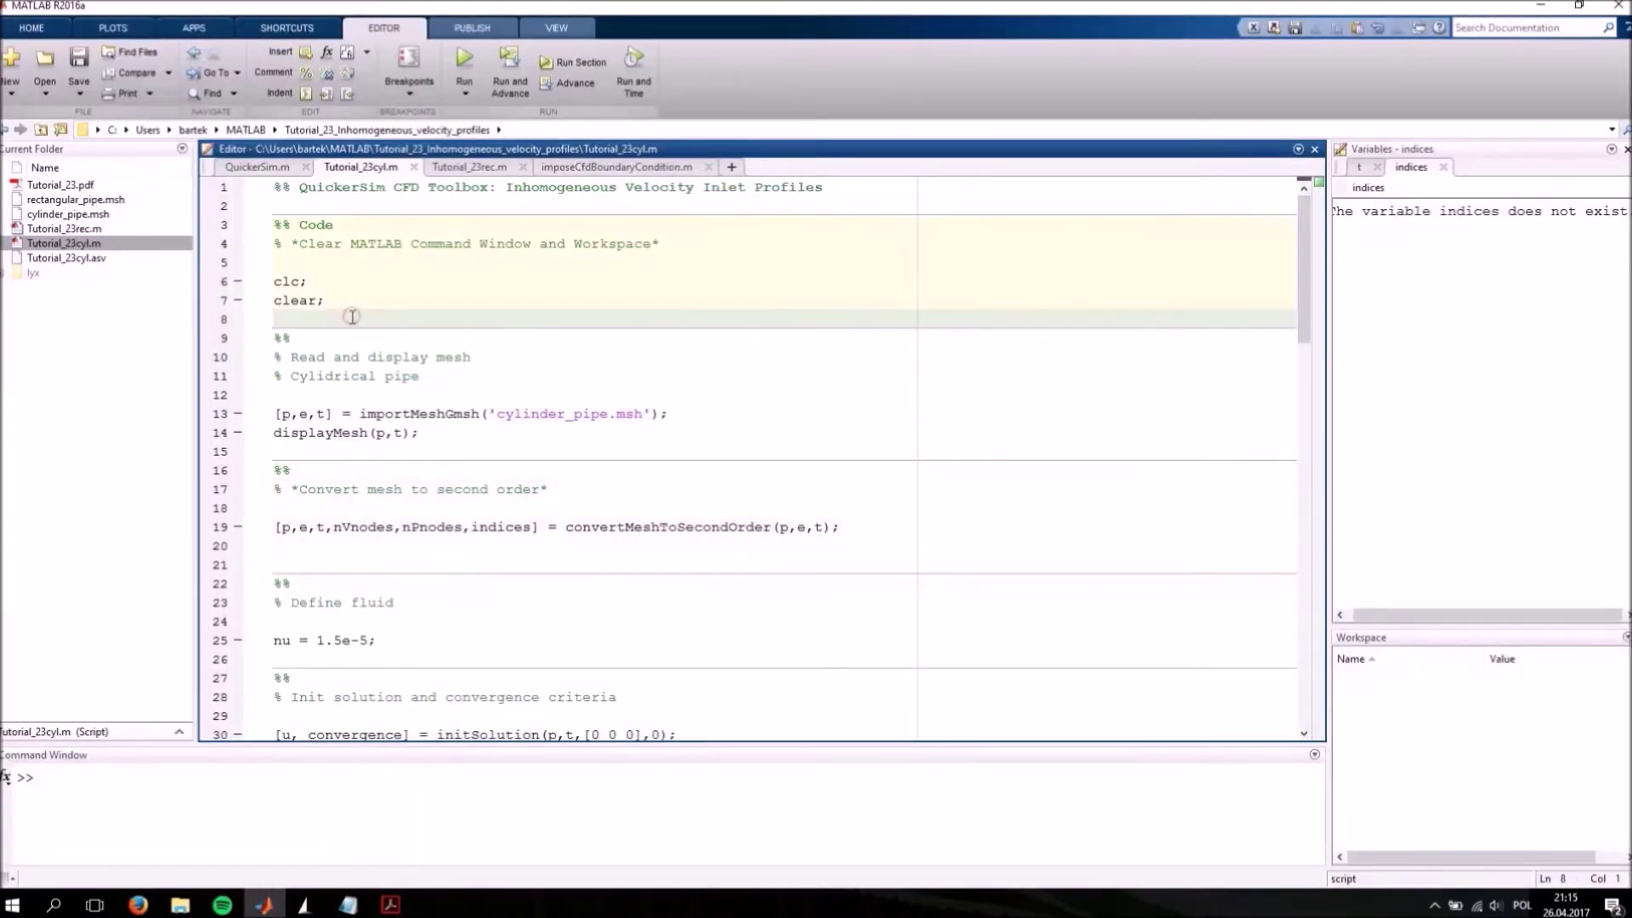
left_click(509, 79)
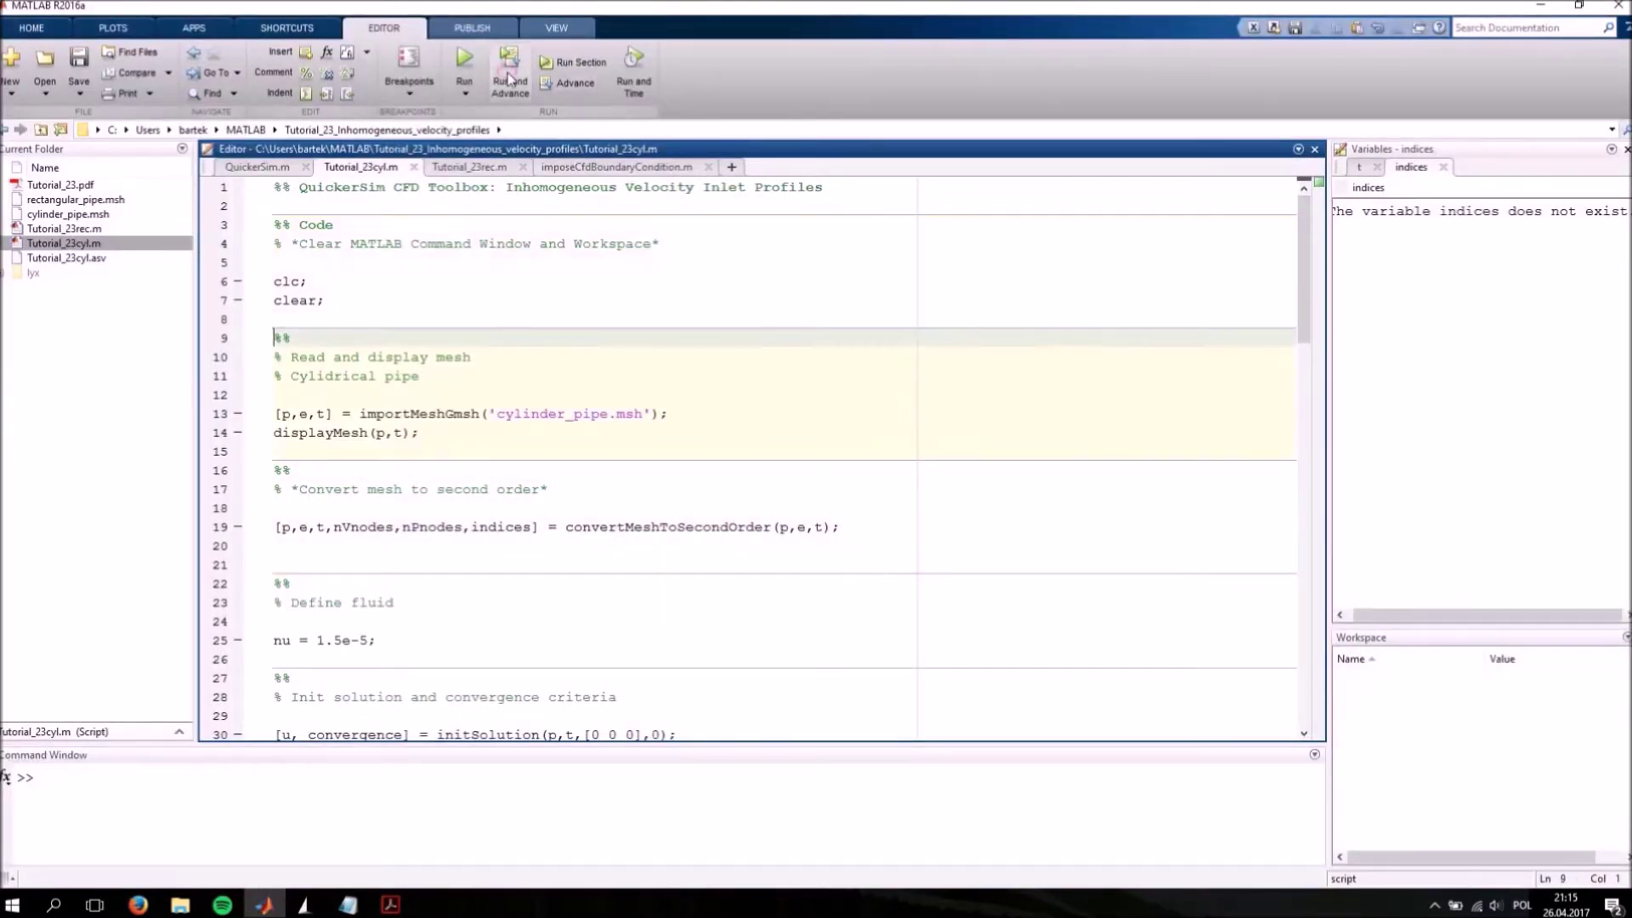
left_click(509, 79)
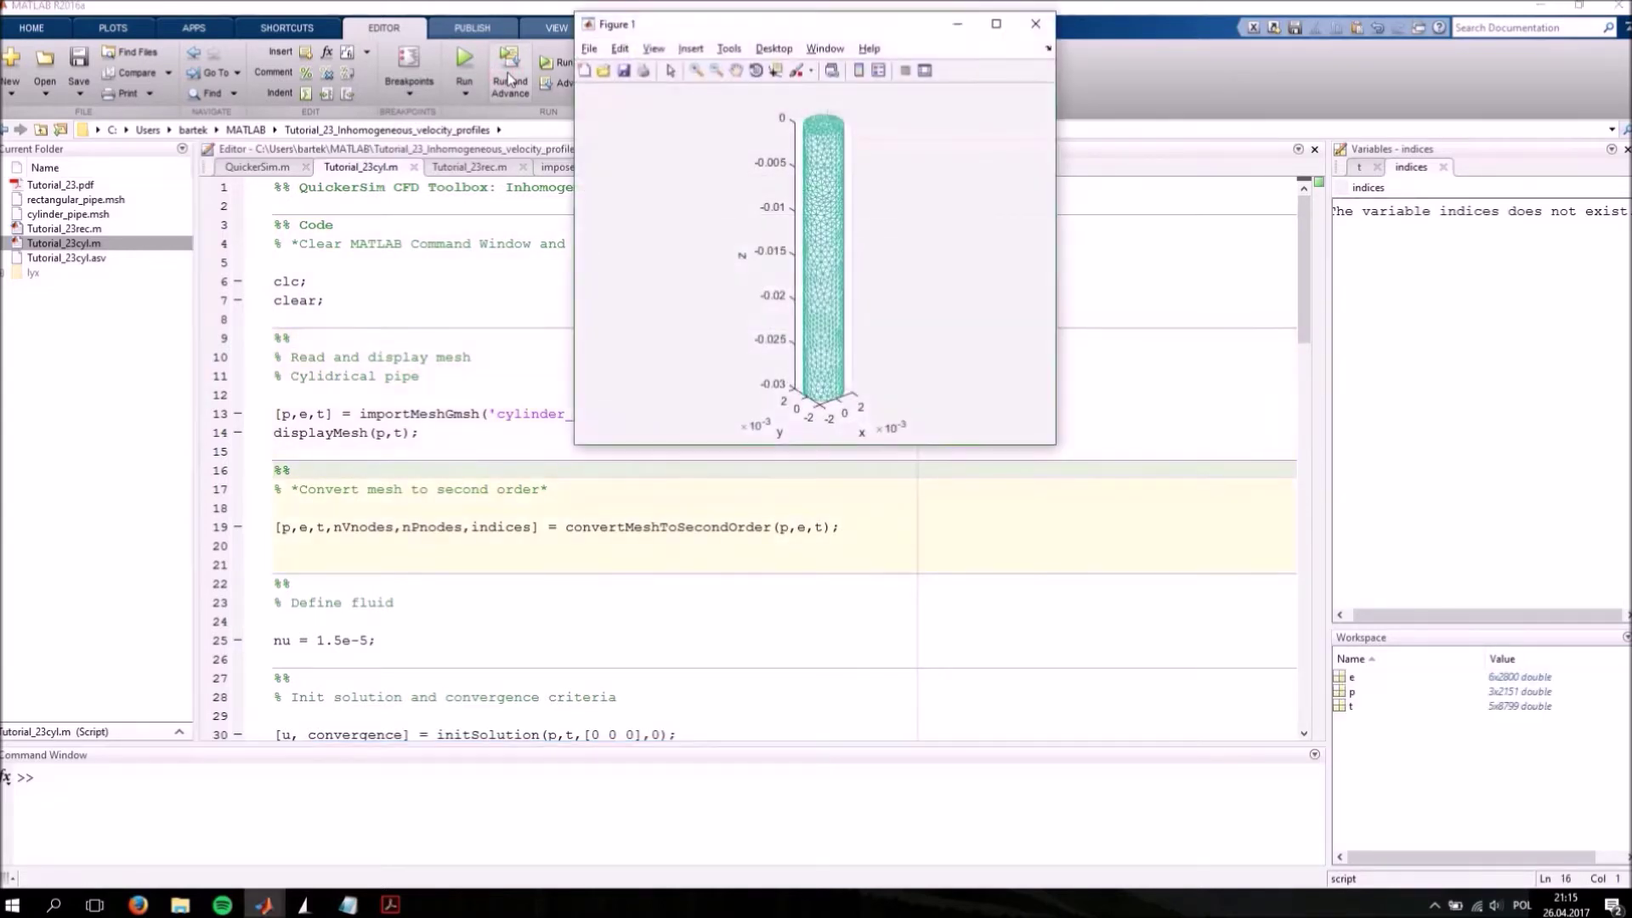
left_click(997, 26)
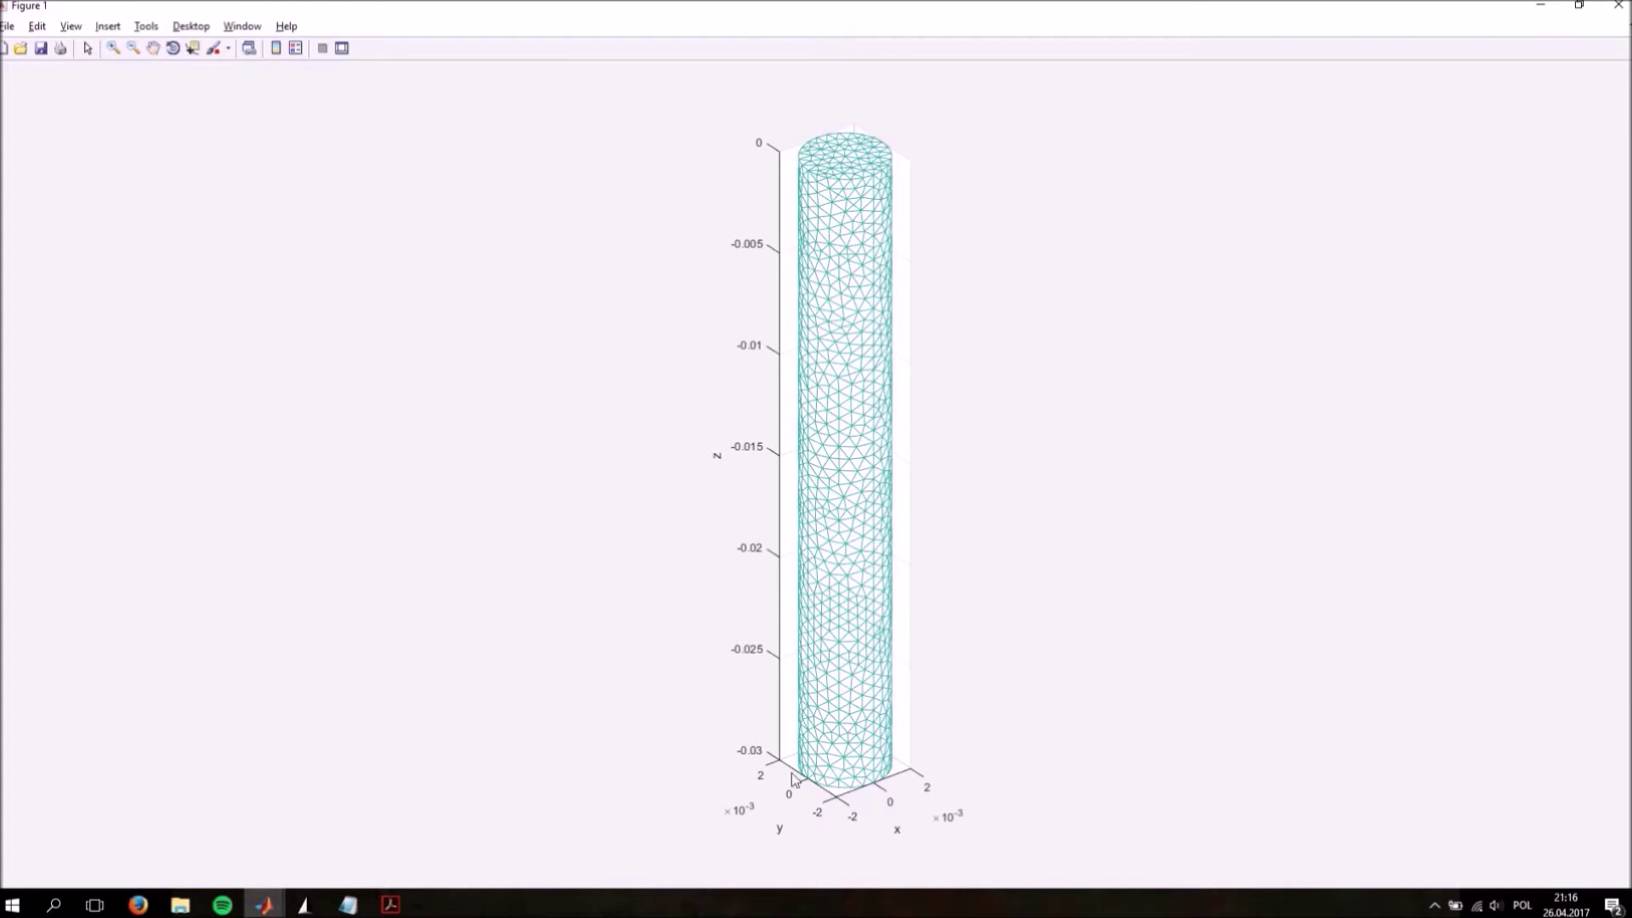
left_click(1619, 6)
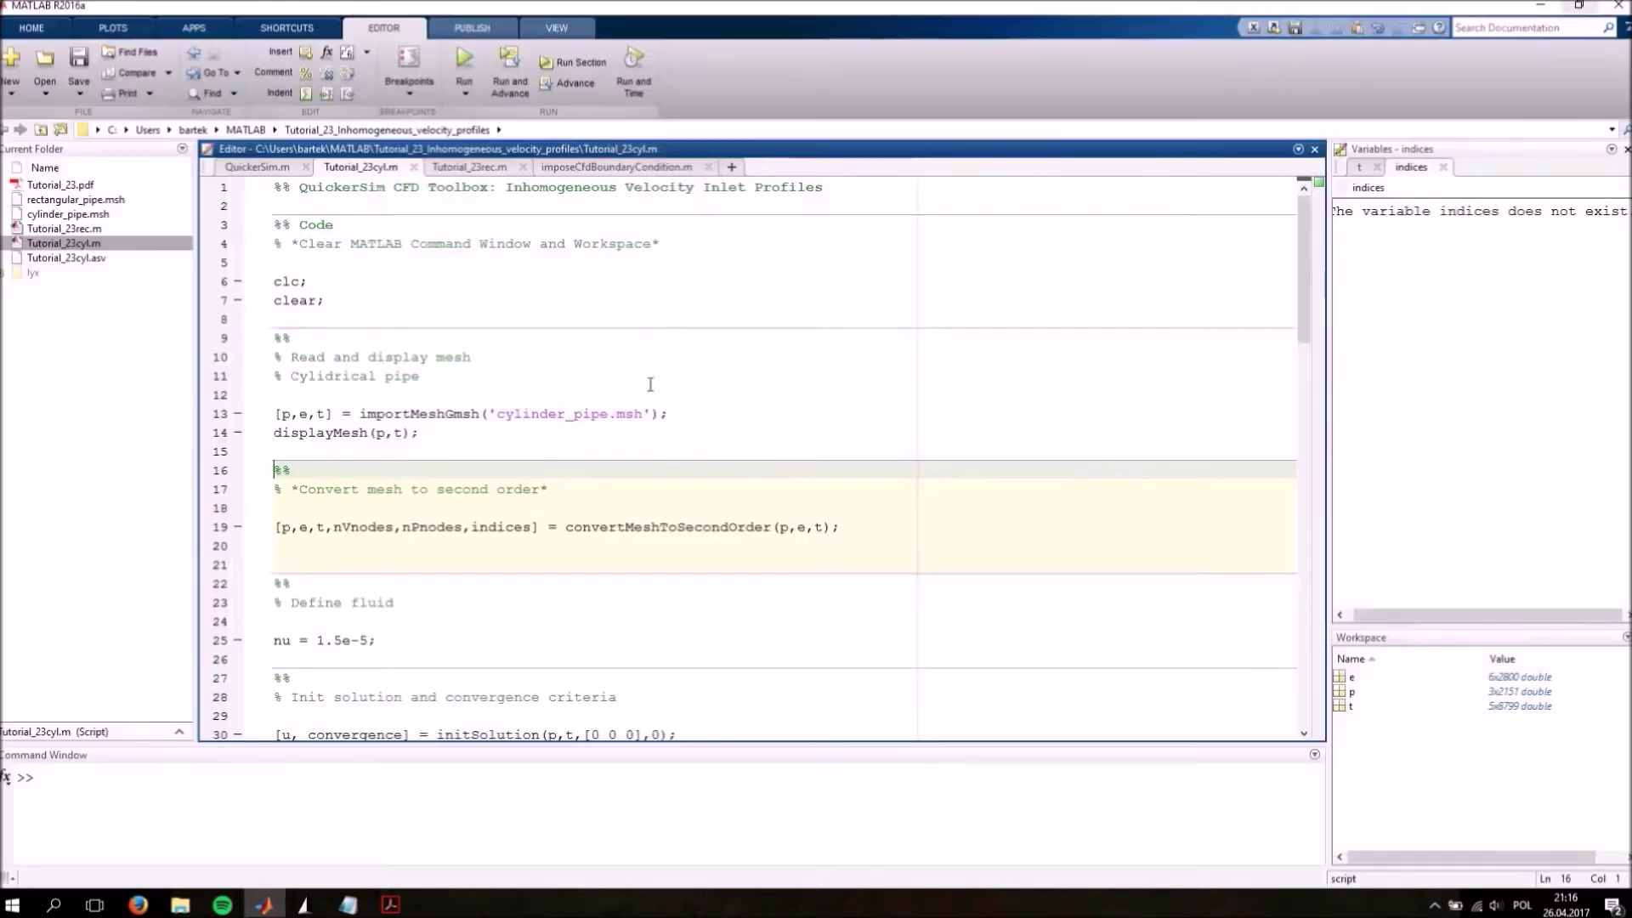
Run the second-order mesh conversion, fluid viscosity and solution initialisation sections
left_click(513, 80)
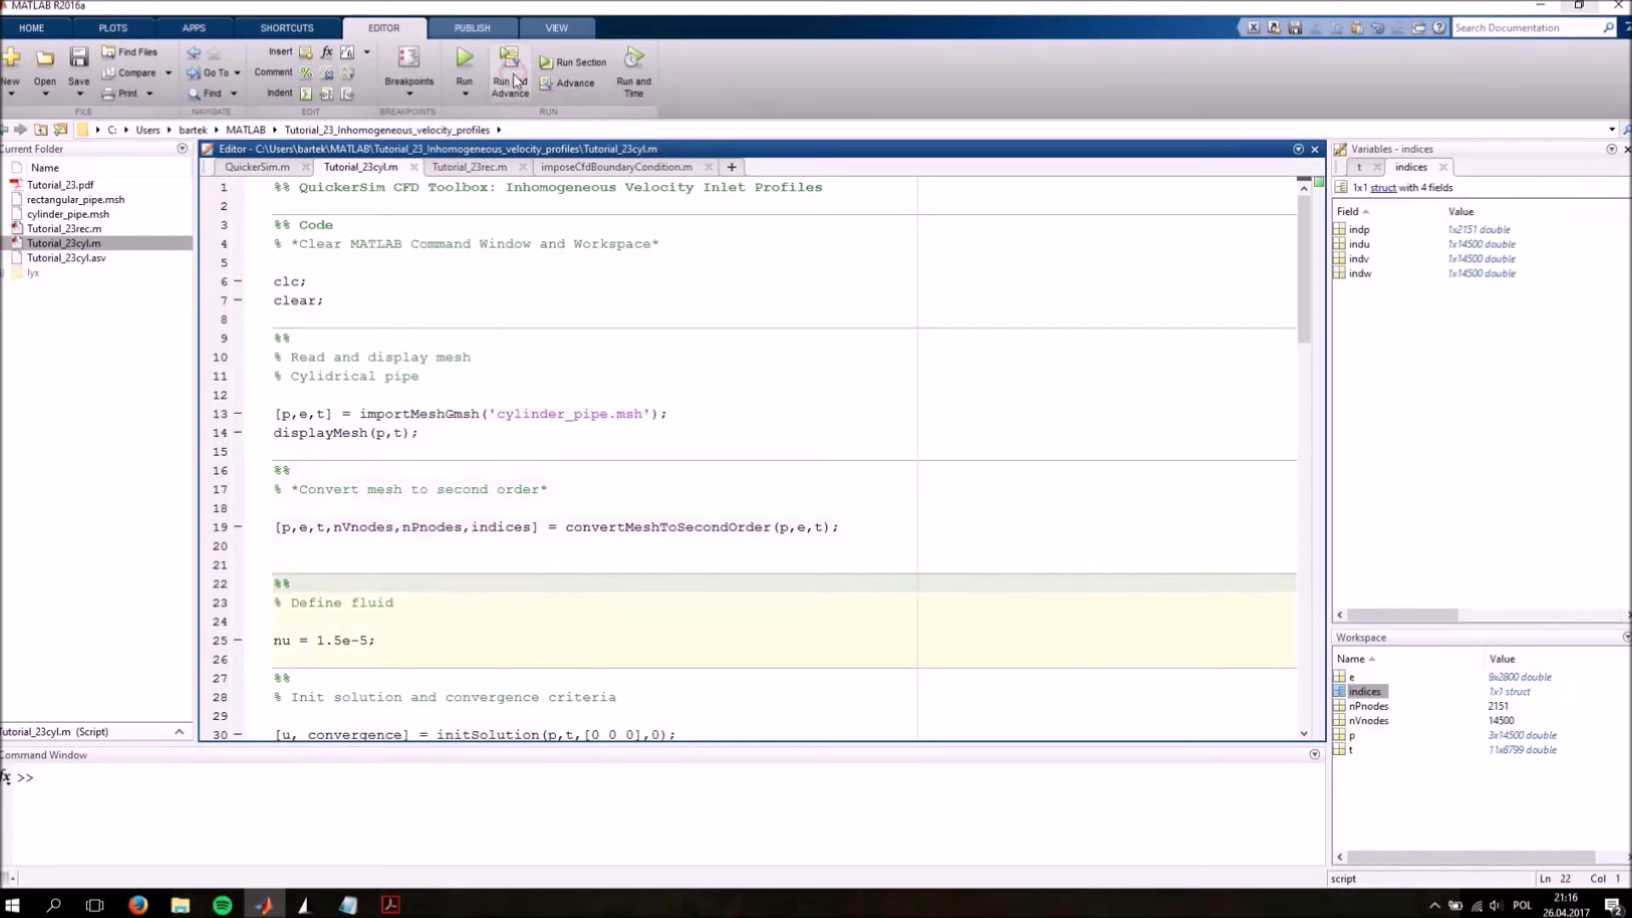
left_click(514, 80)
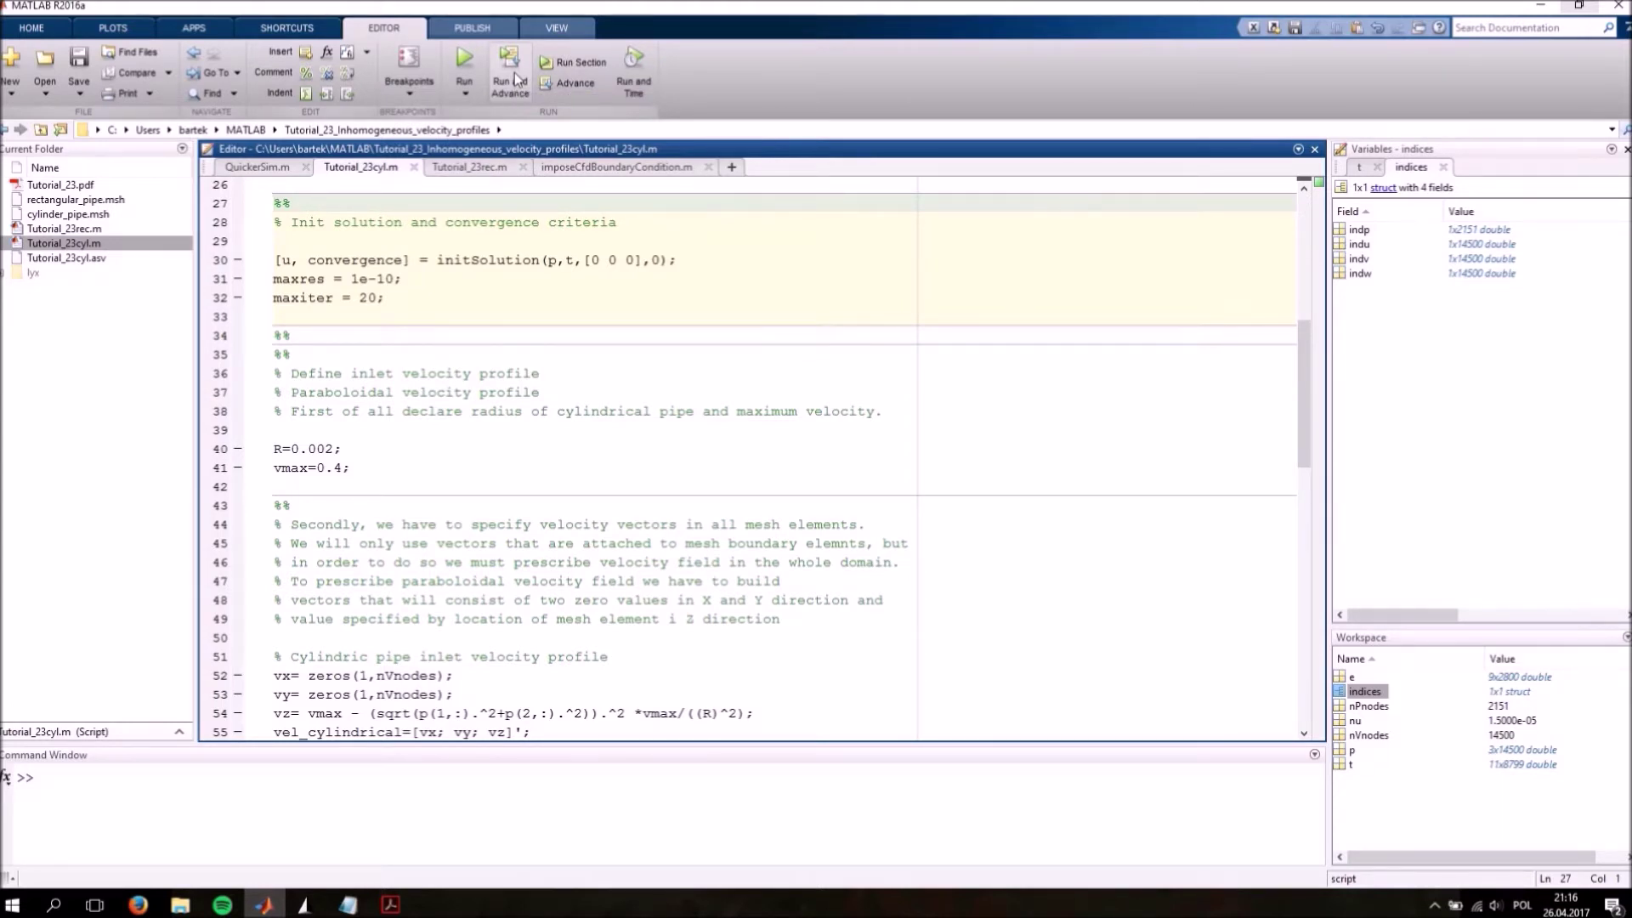
left_click(515, 79)
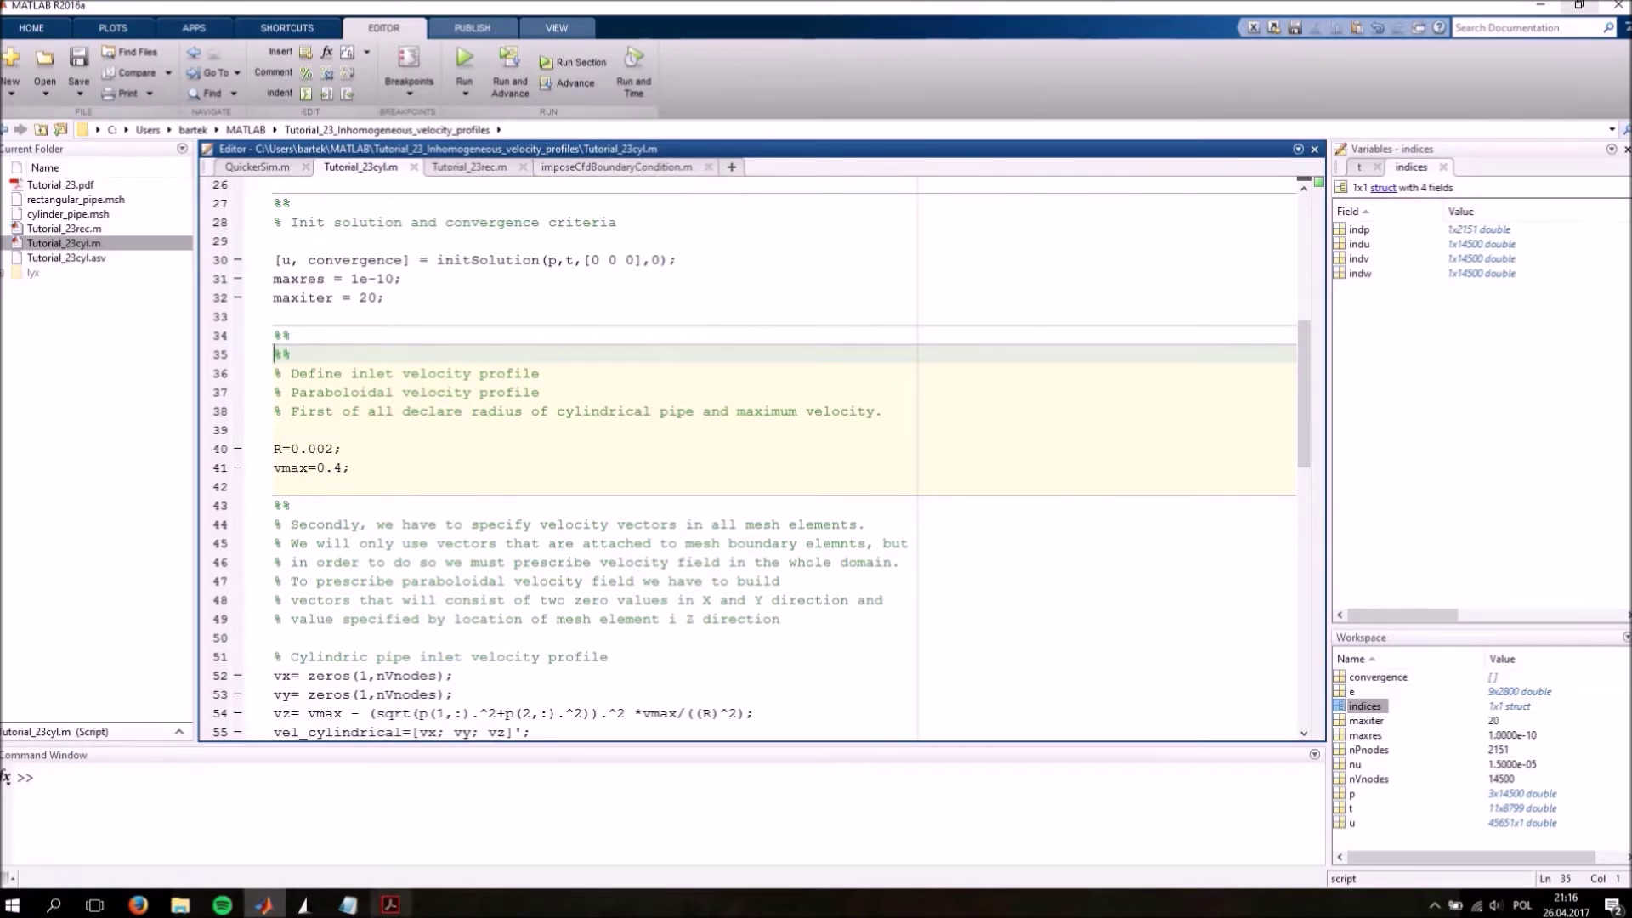
Check the tutorial PDF, then run the pipe radius and maximum velocity section
left_click(390, 904)
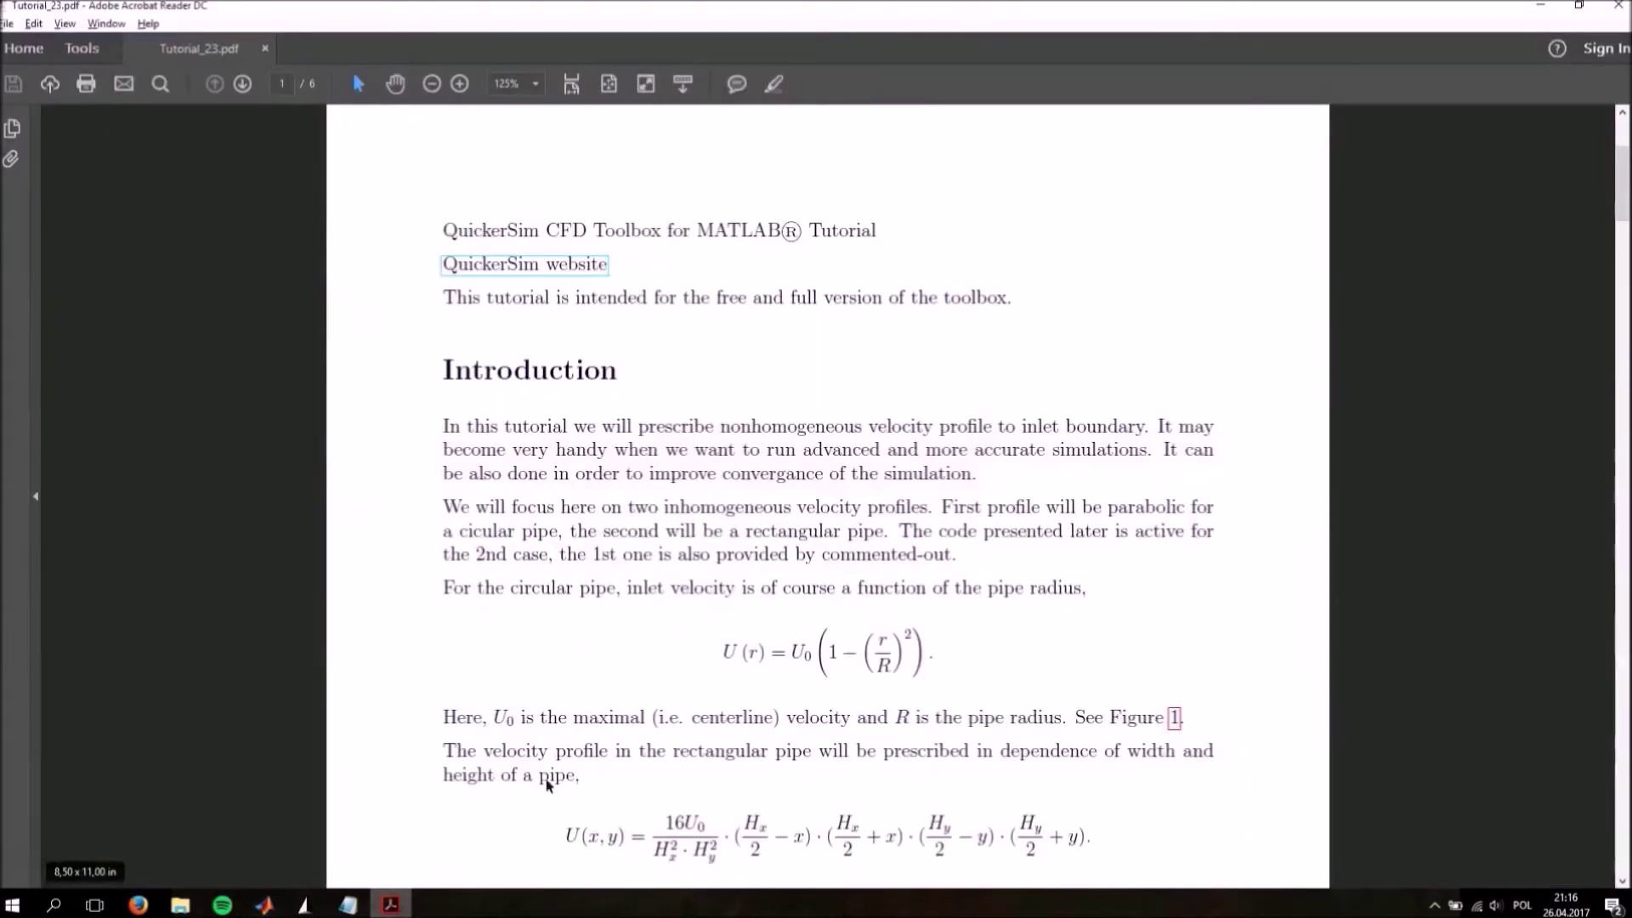
left_click(262, 903)
left_click(510, 70)
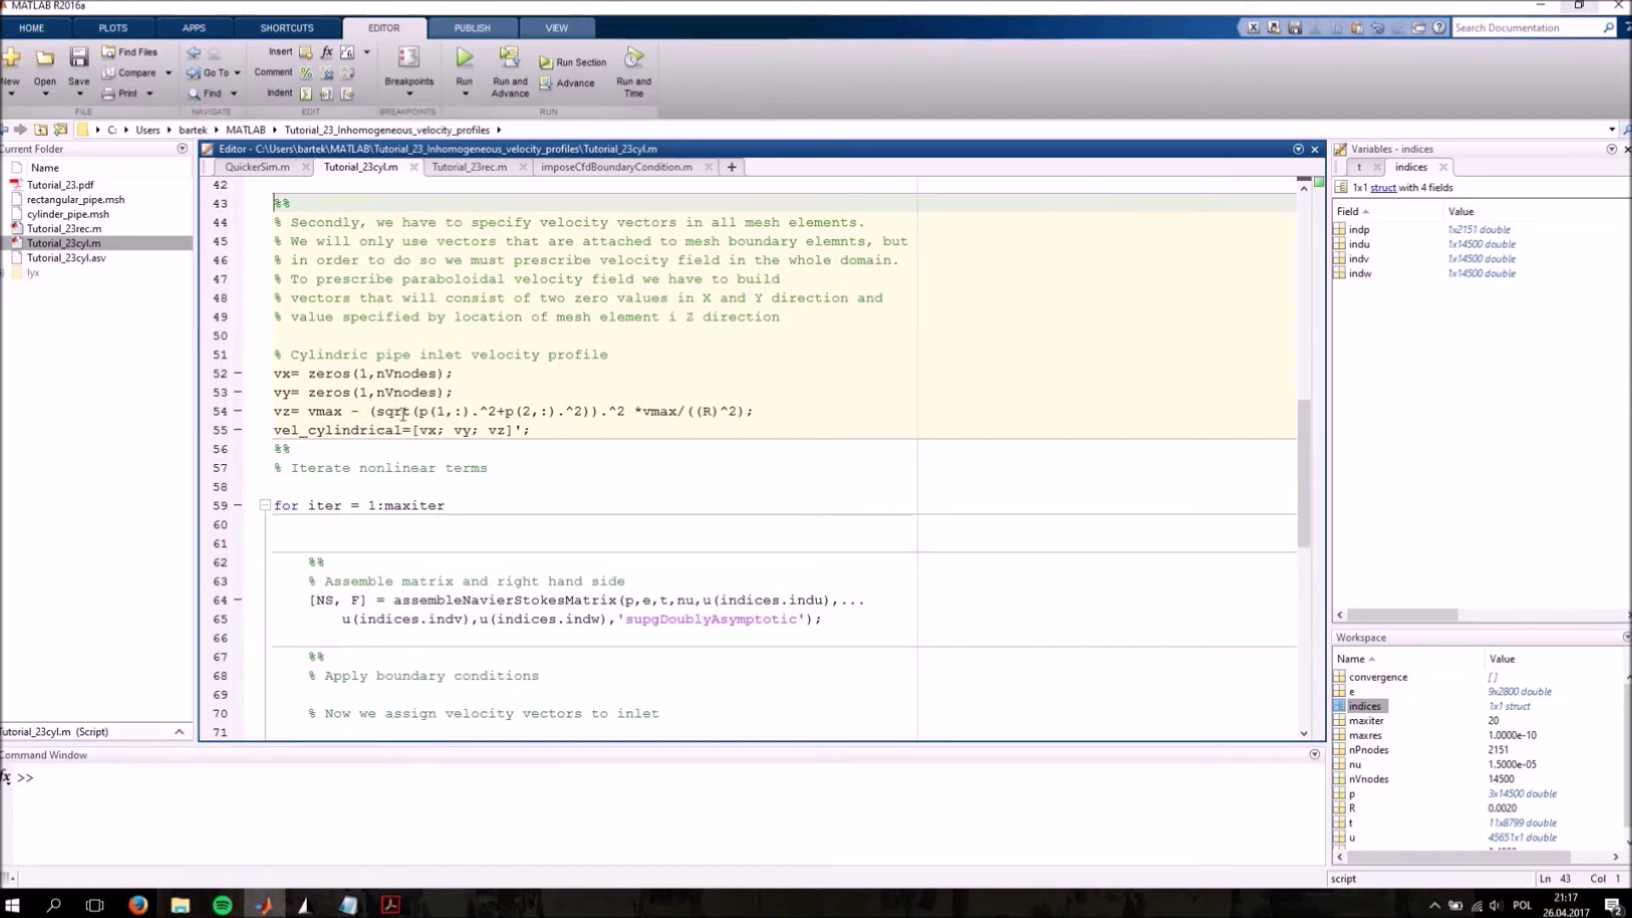
Compare the cylindrical inlet velocity code on lines 49–55 with the PDF's parabolic formula
left_click(535, 430)
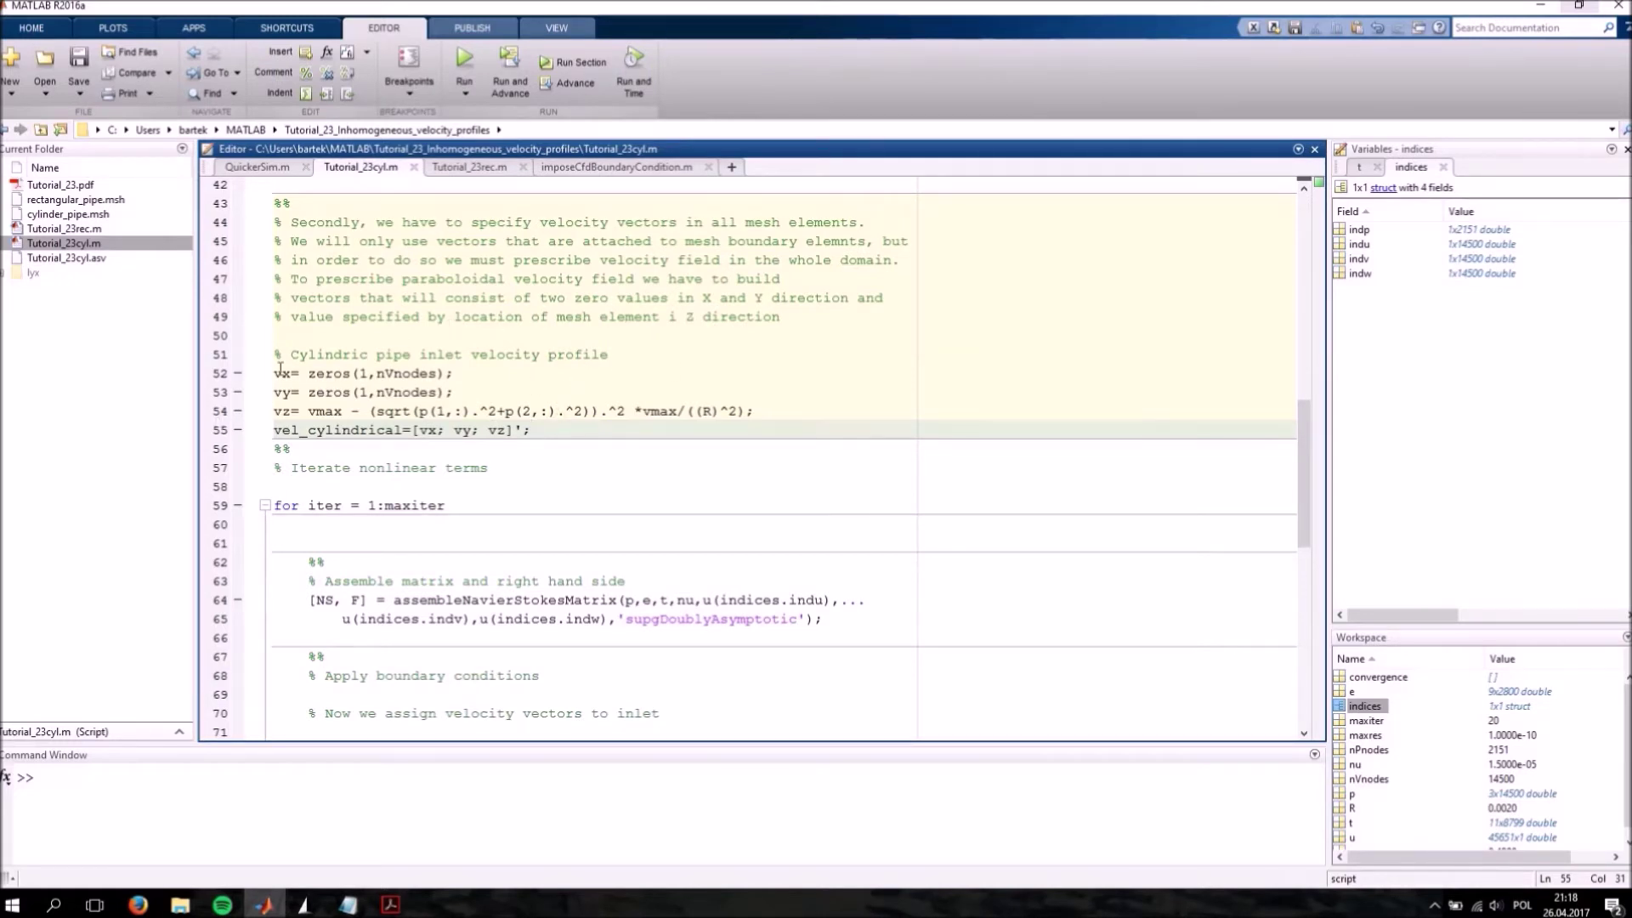
left_click(291, 316)
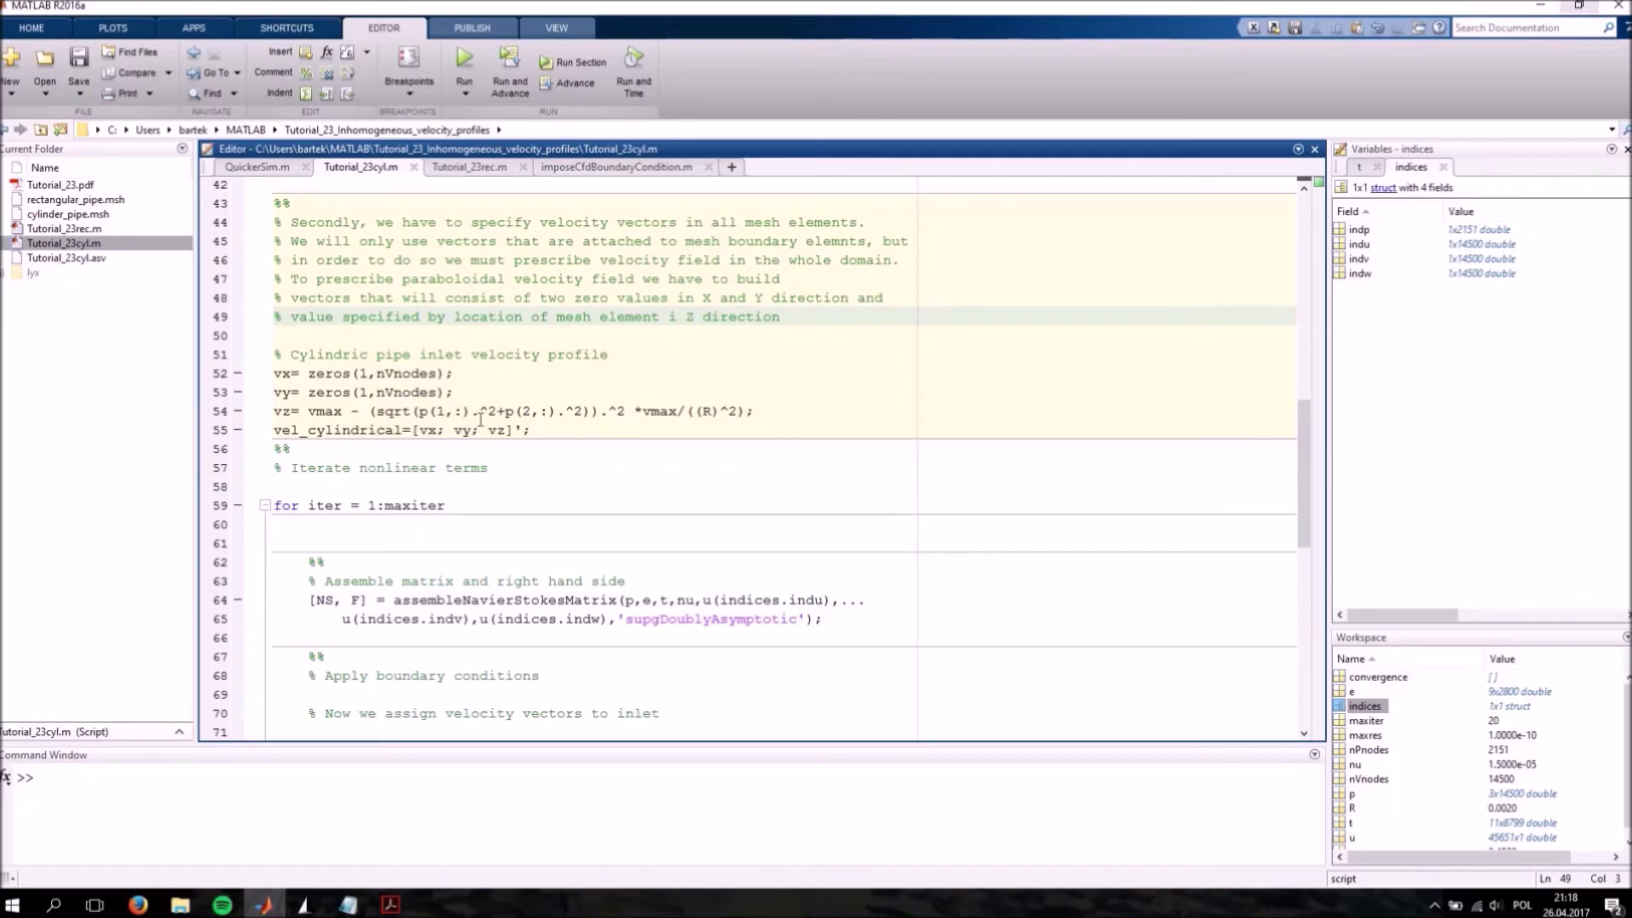
left_click(394, 903)
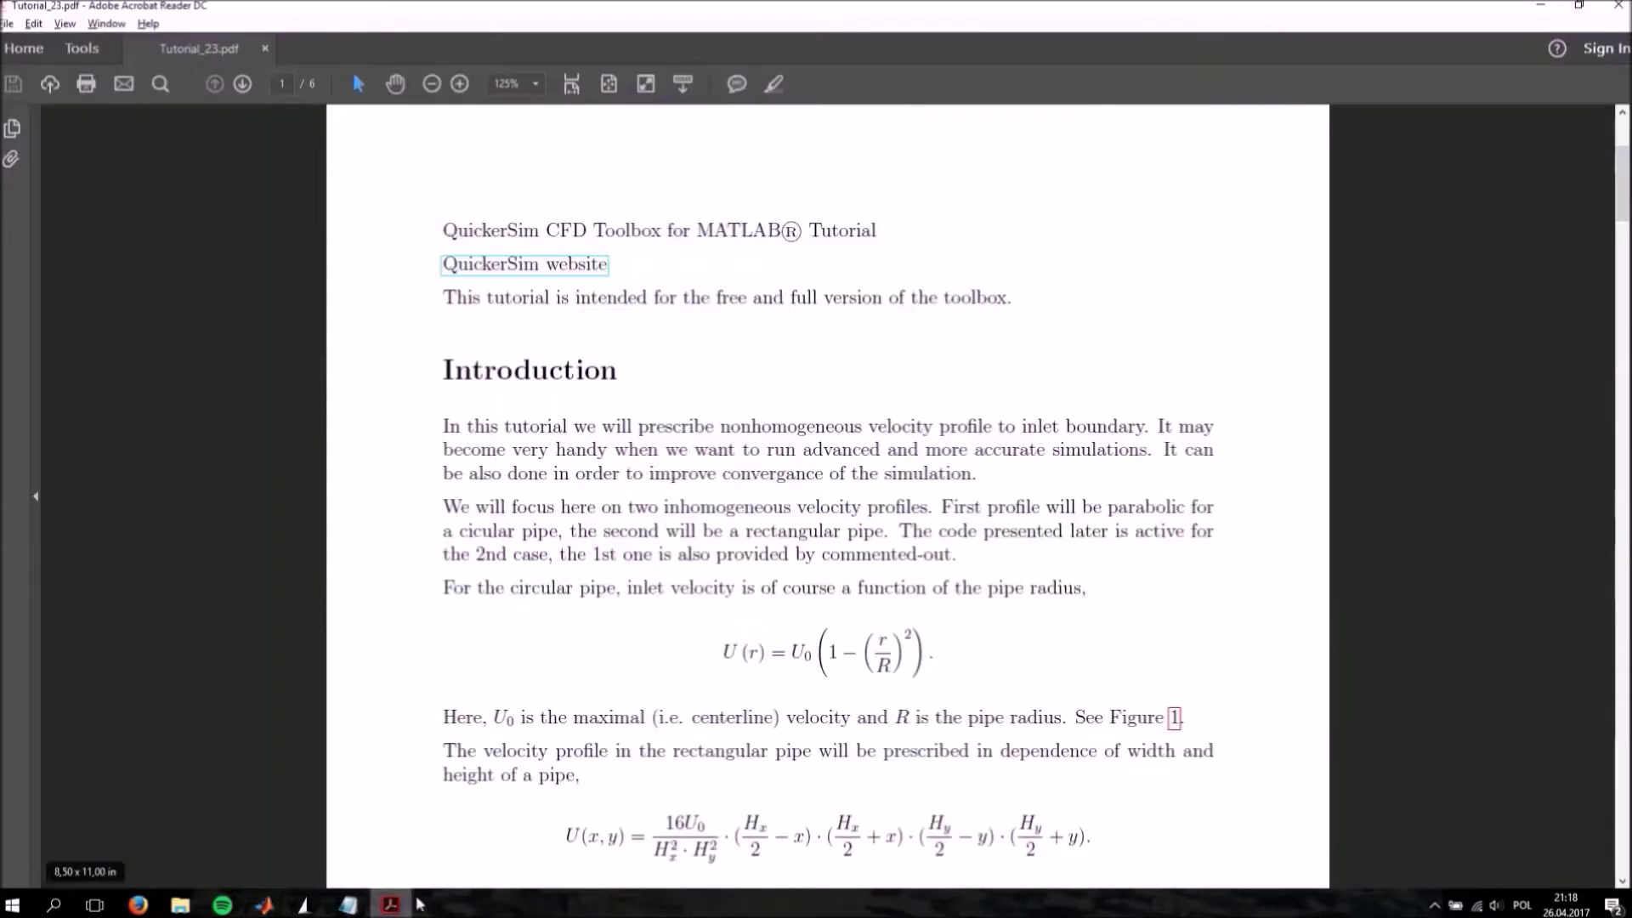
left_click(264, 904)
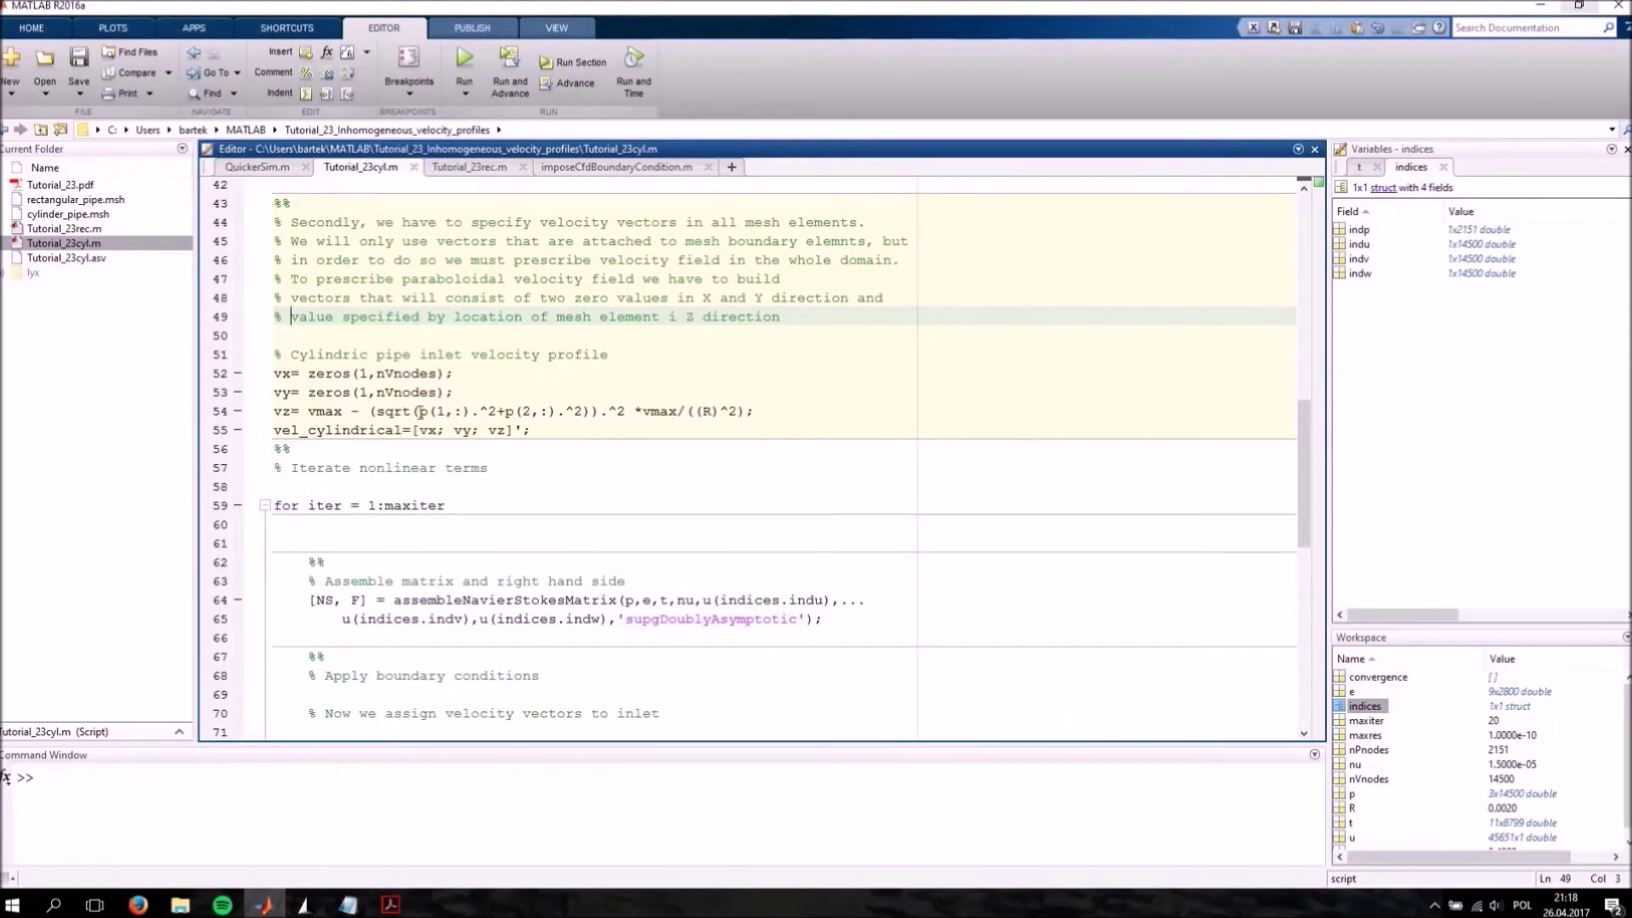
left_click_drag(418, 410, 586, 410)
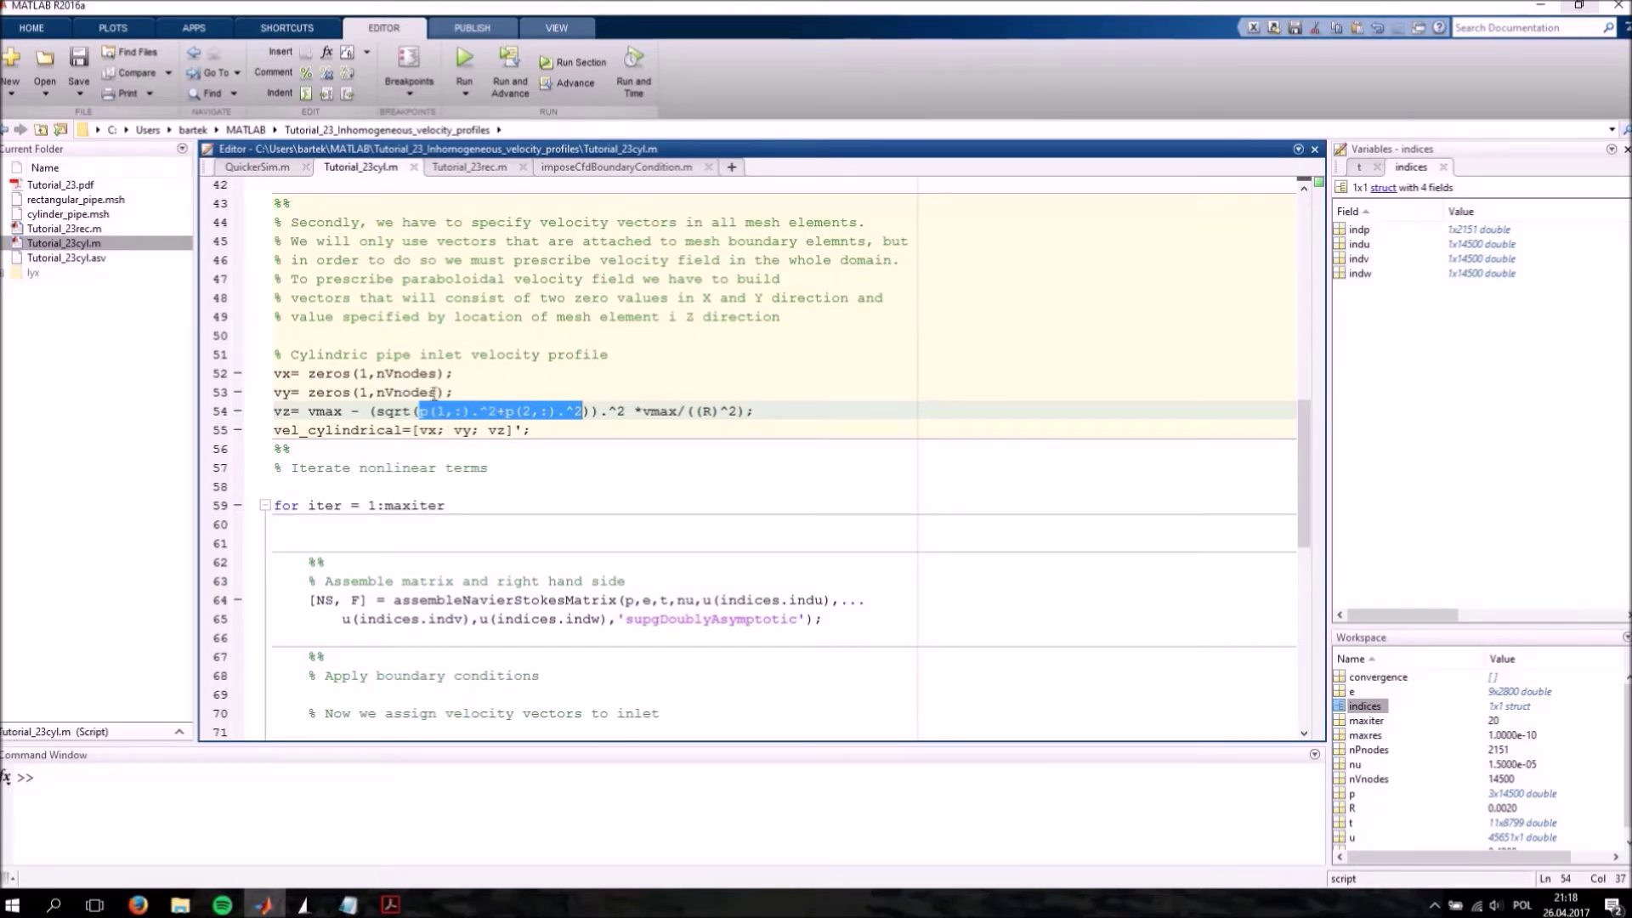
left_click_drag(371, 410, 593, 411)
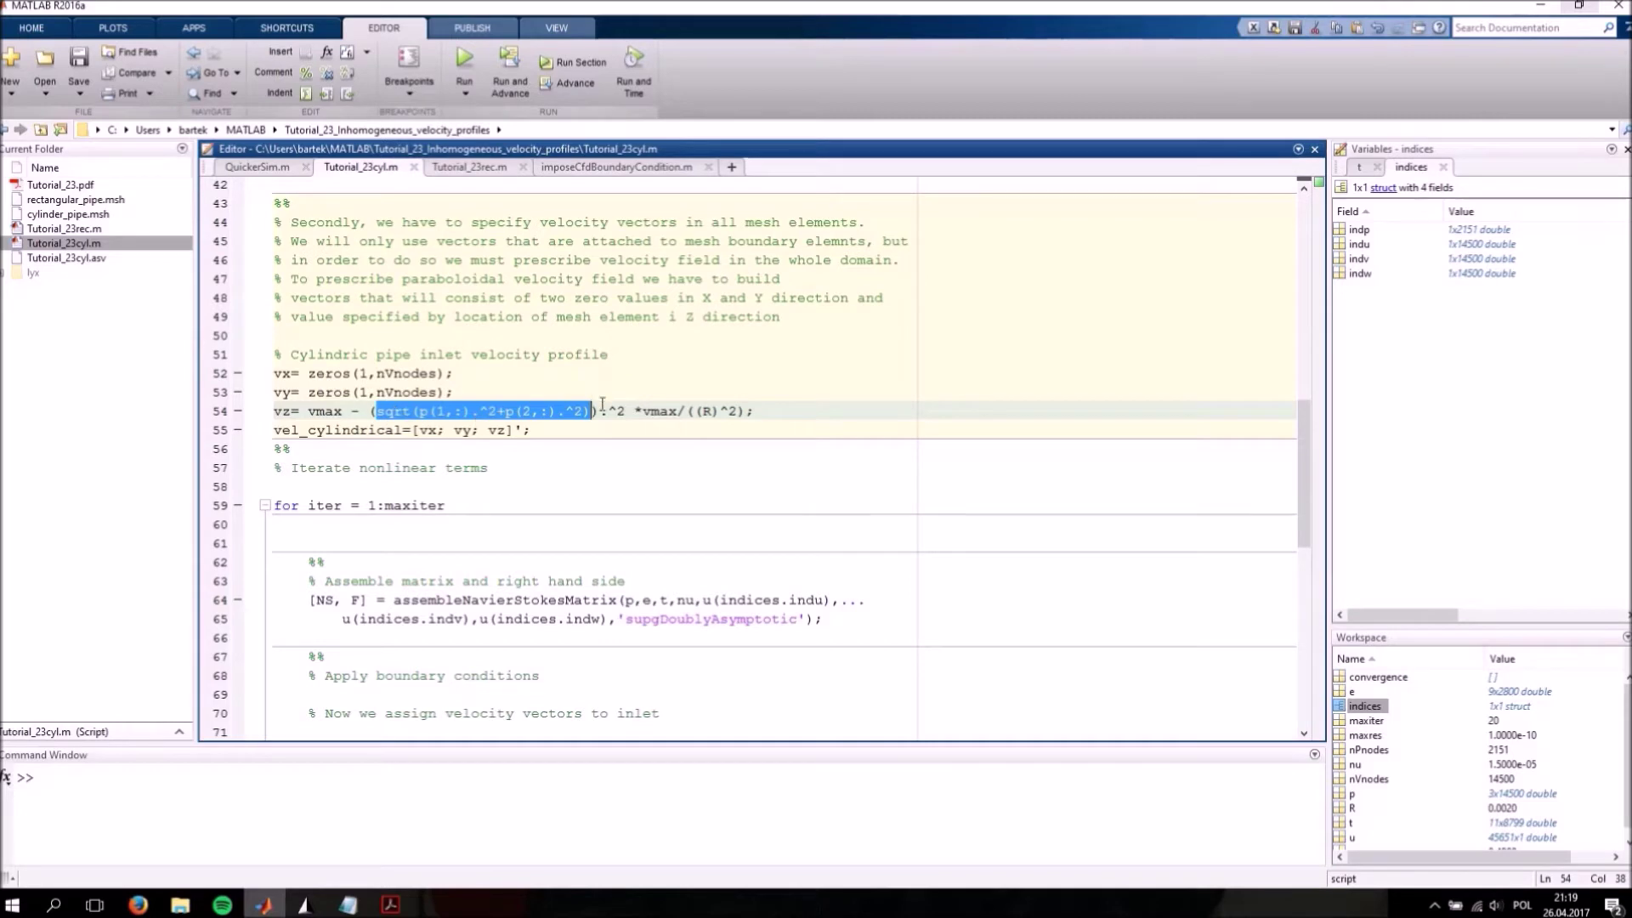
left_click(608, 411)
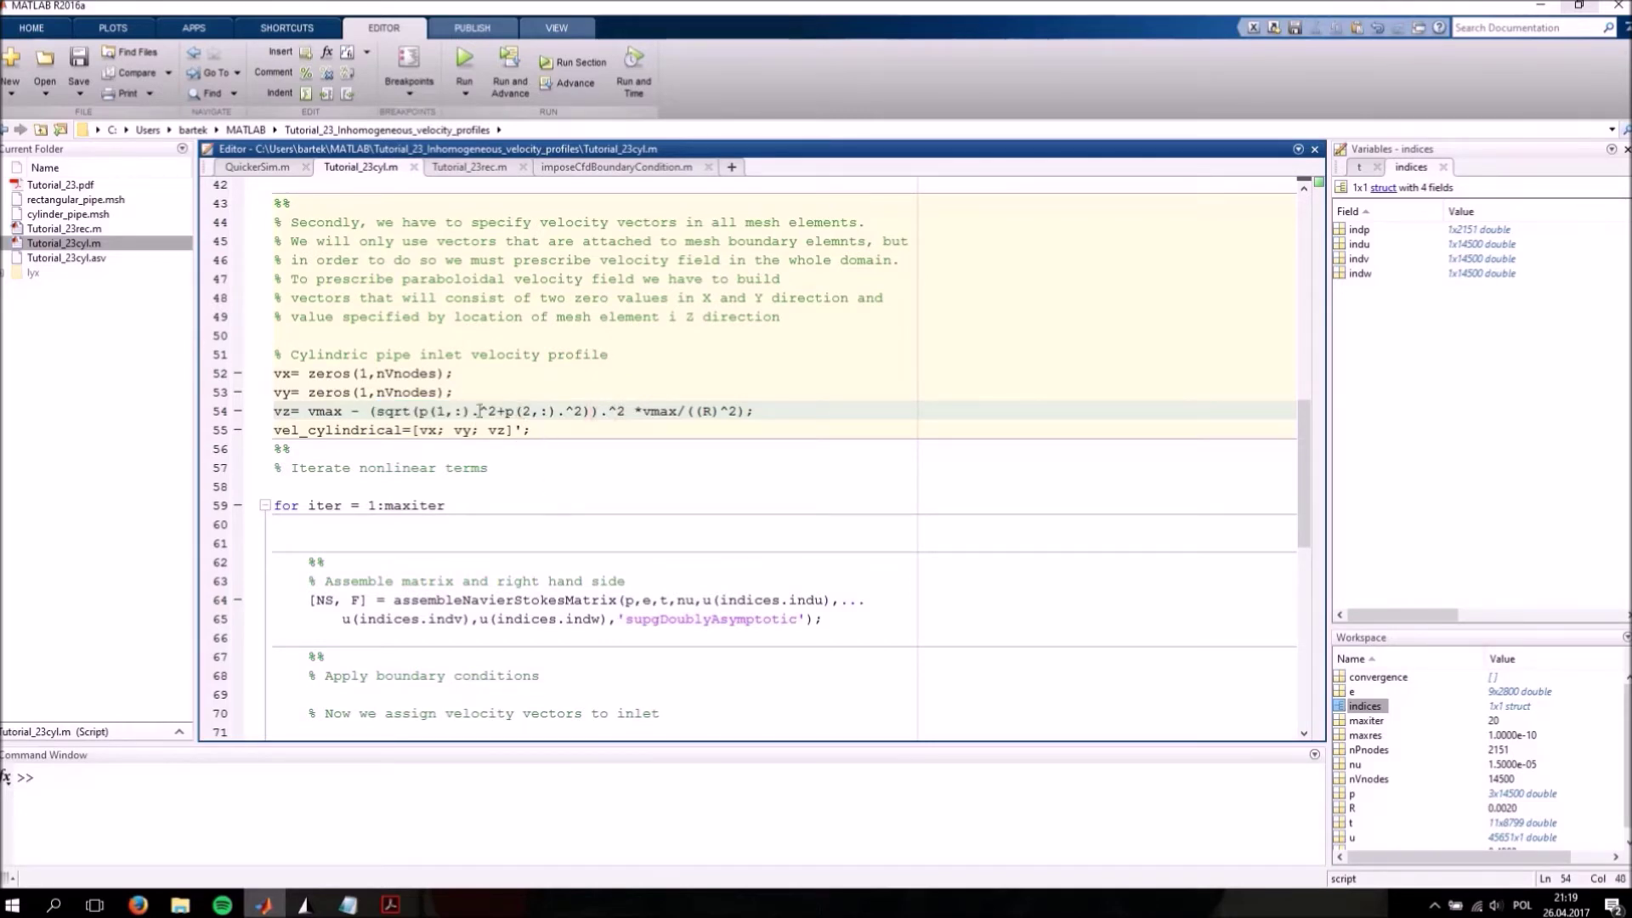
left_click_drag(370, 412, 600, 410)
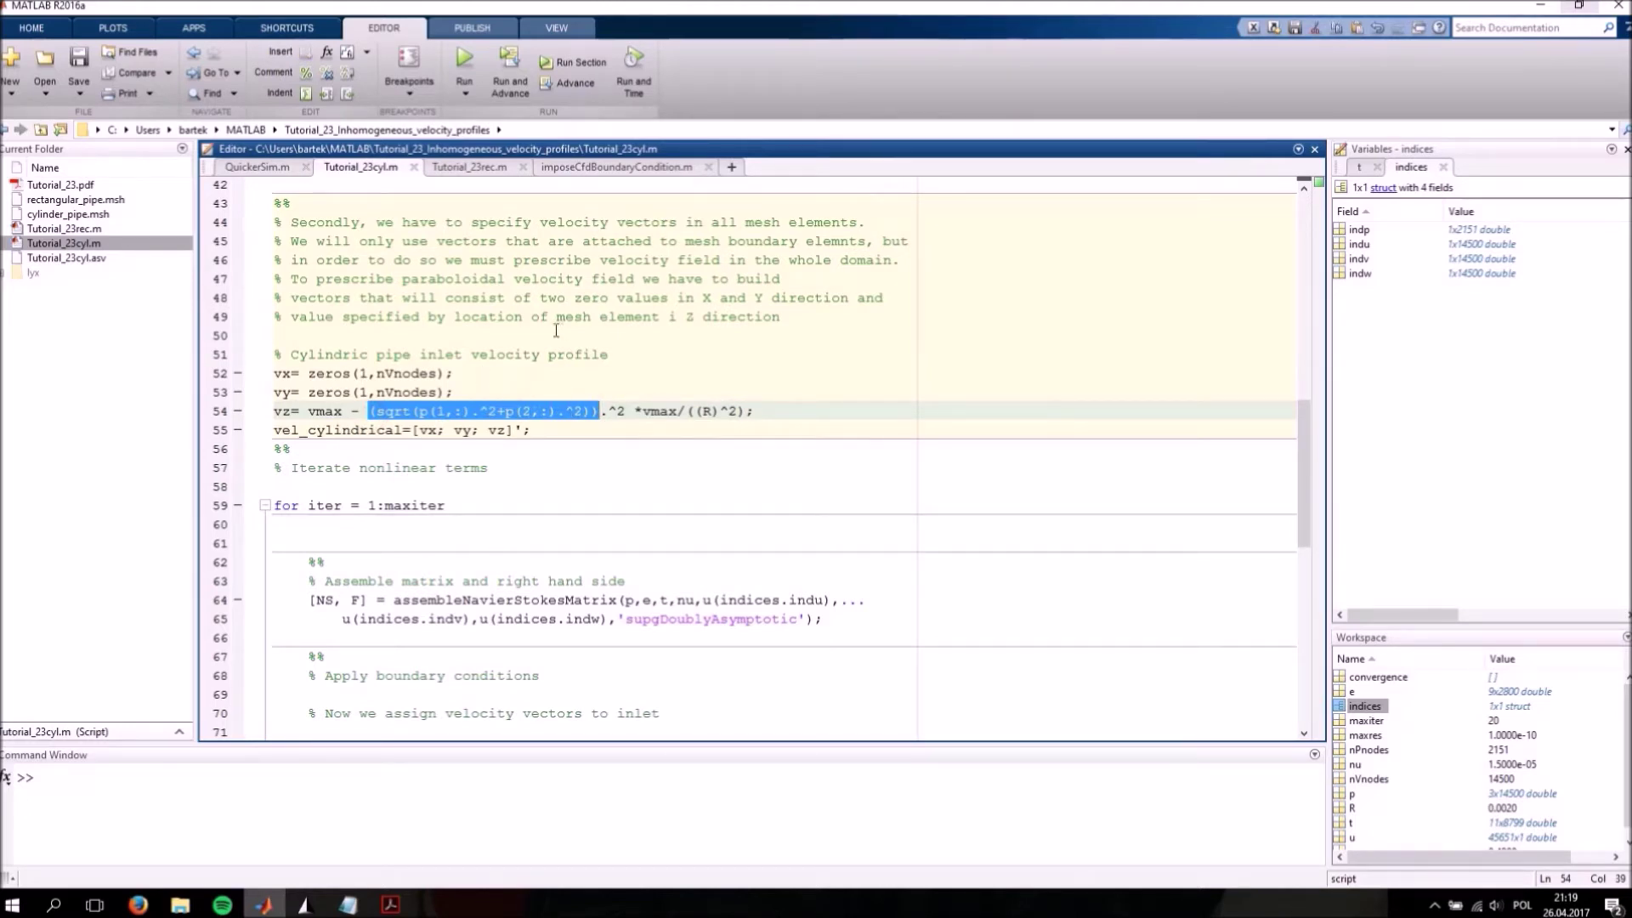
left_click(573, 416)
scroll(572, 435, "down", 6)
scroll(569, 441, "up", 6)
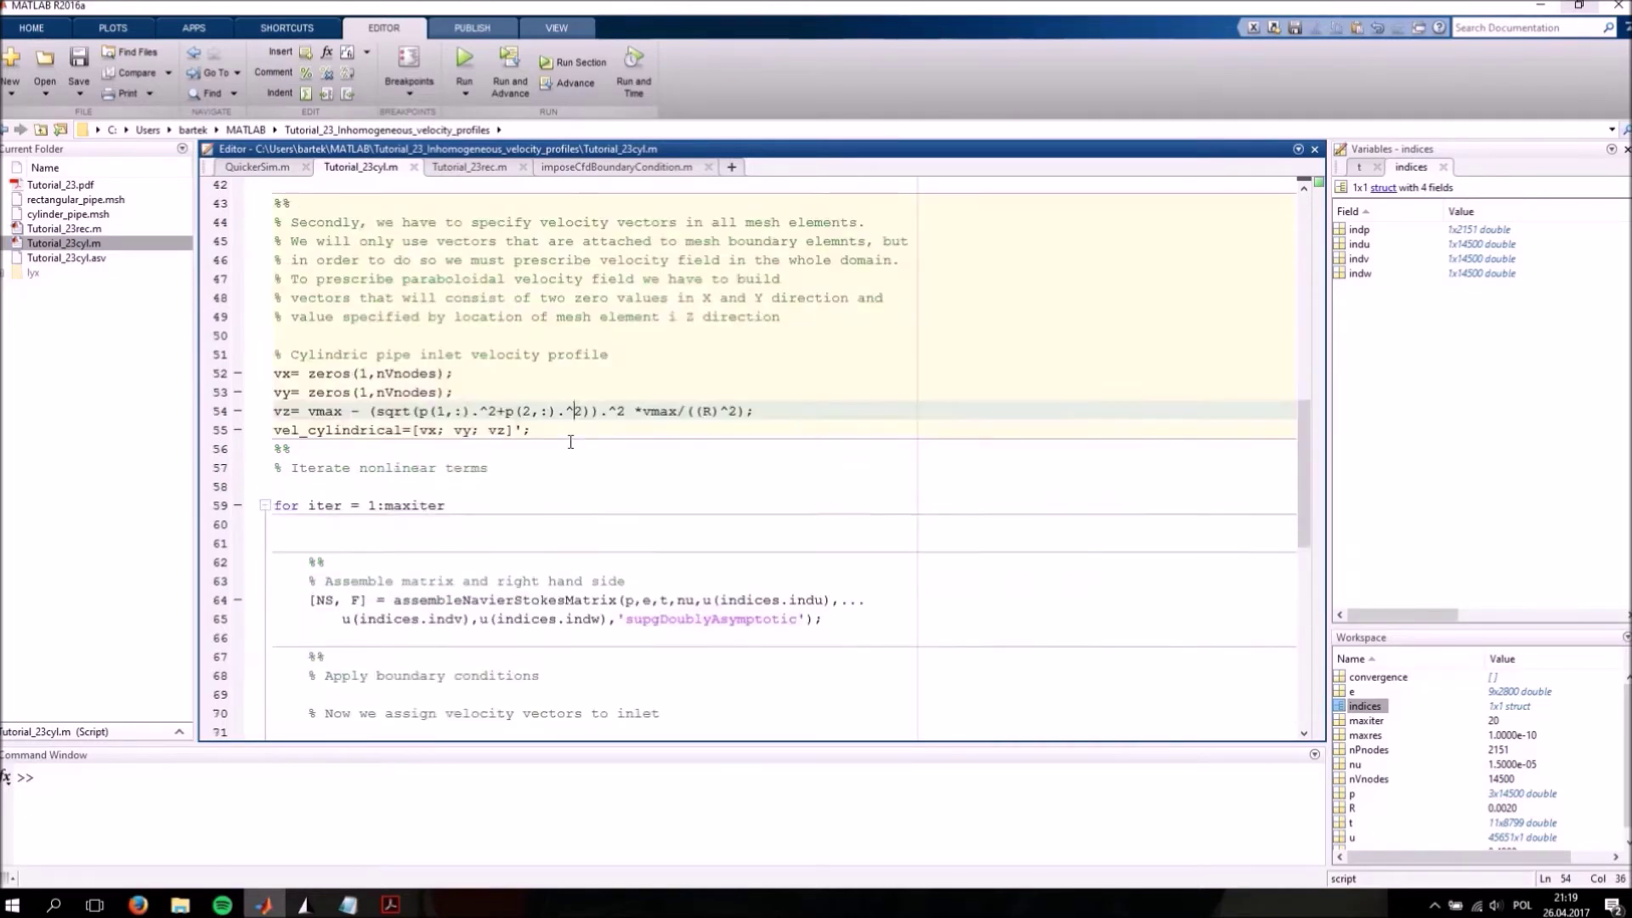
left_click(519, 71)
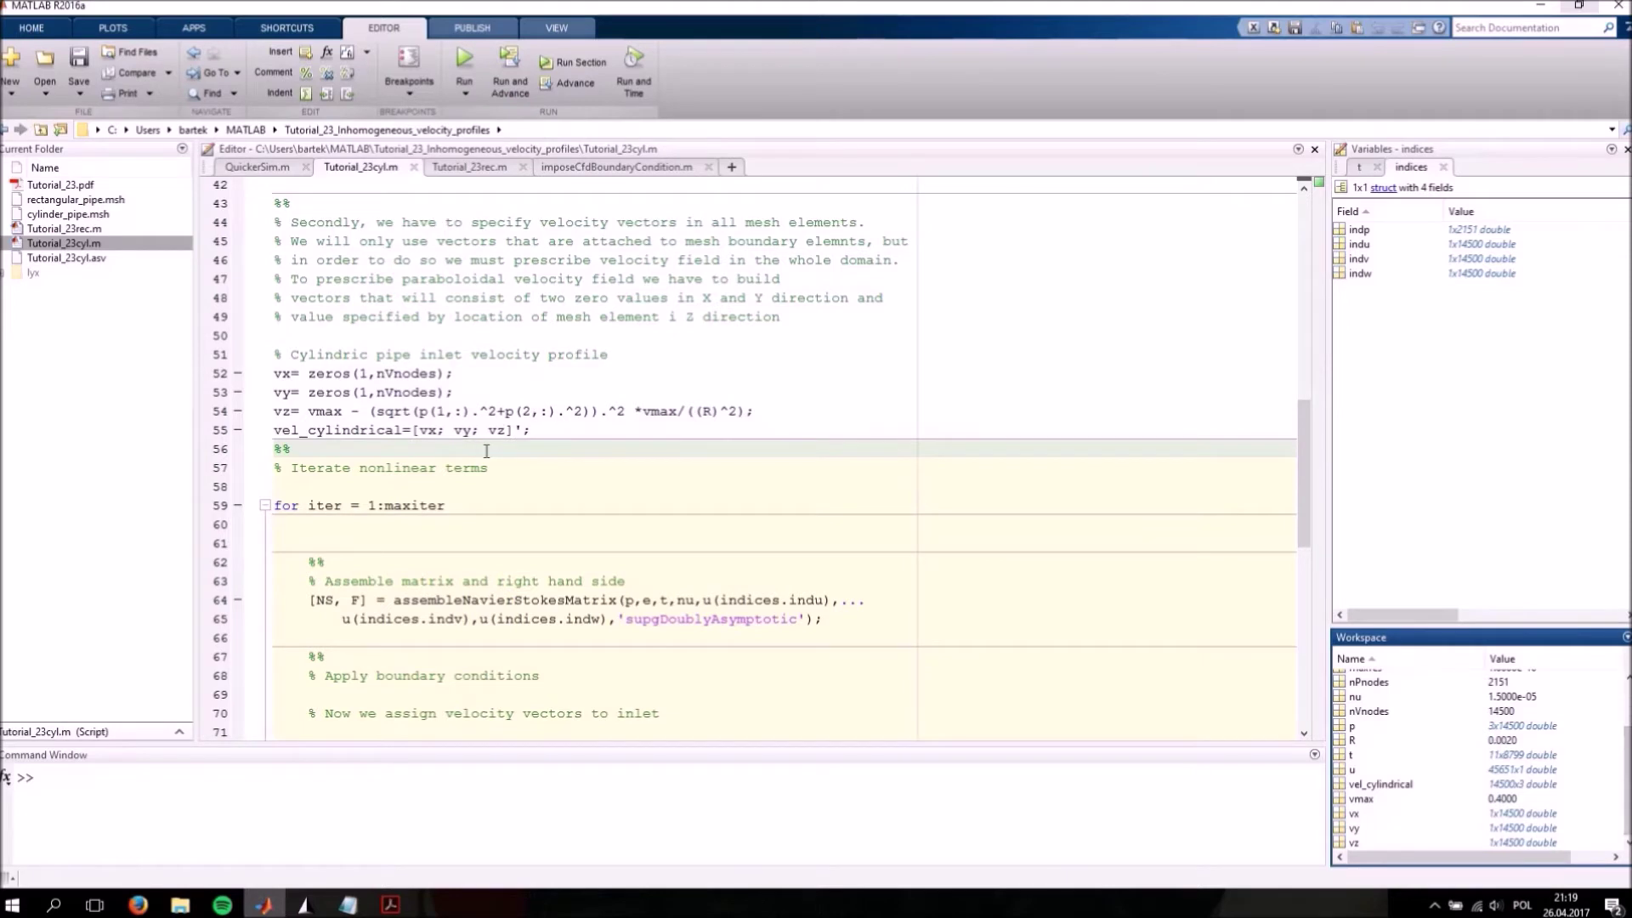
Run the inlet velocity profile section and the solver loop until residuals fall below 1e-10
left_click(512, 68)
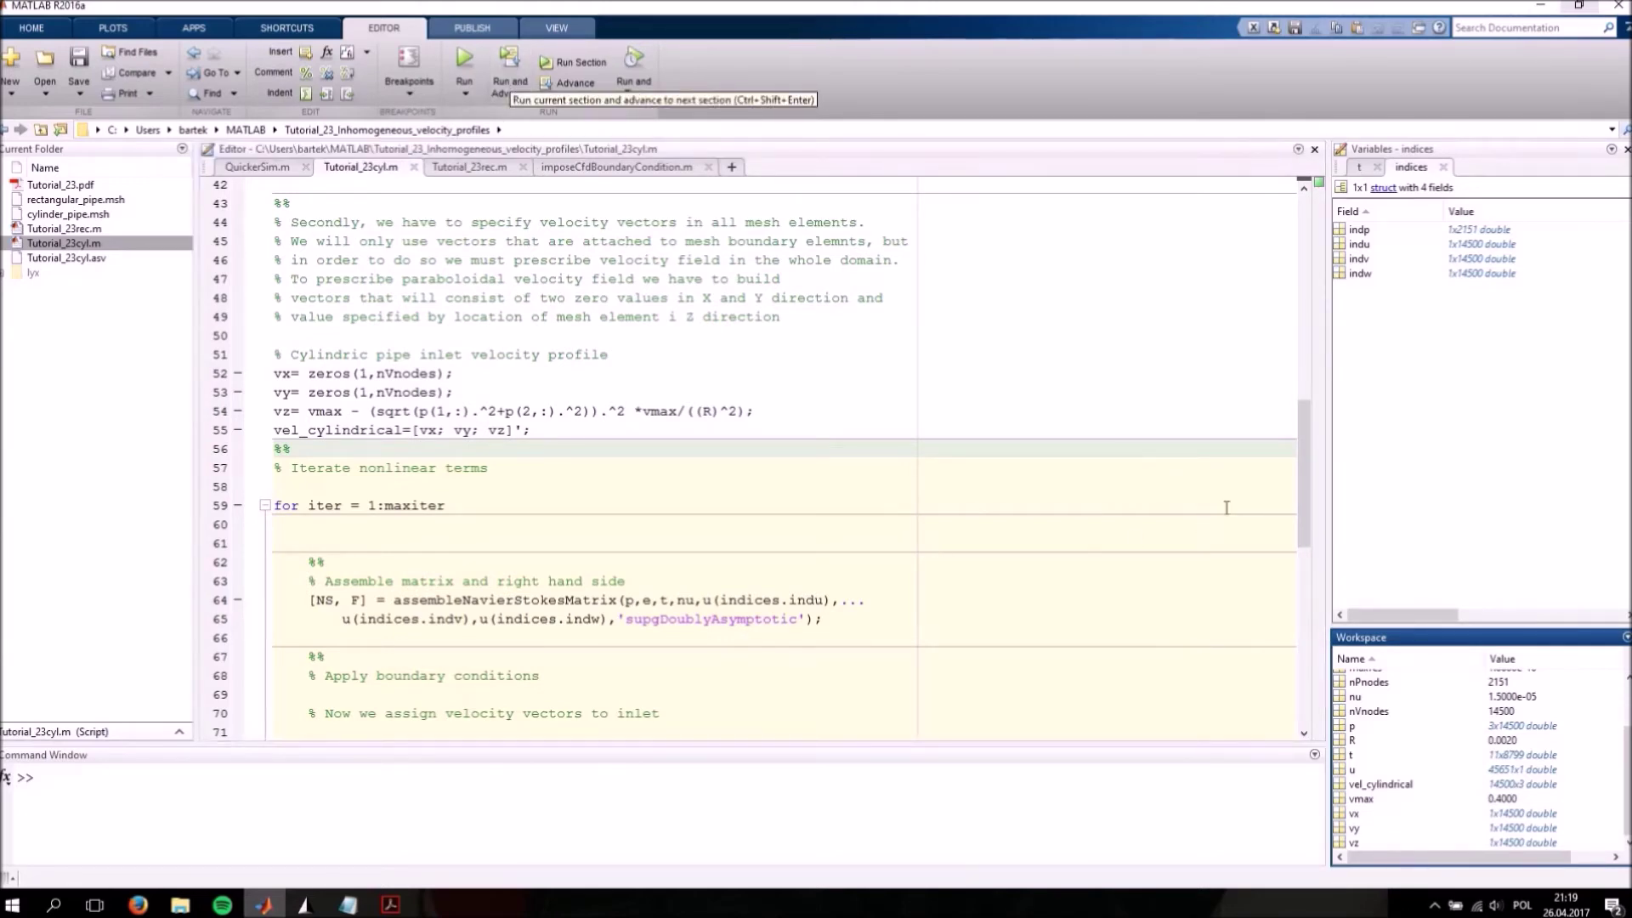
left_click_drag(1304, 483, 1301, 562)
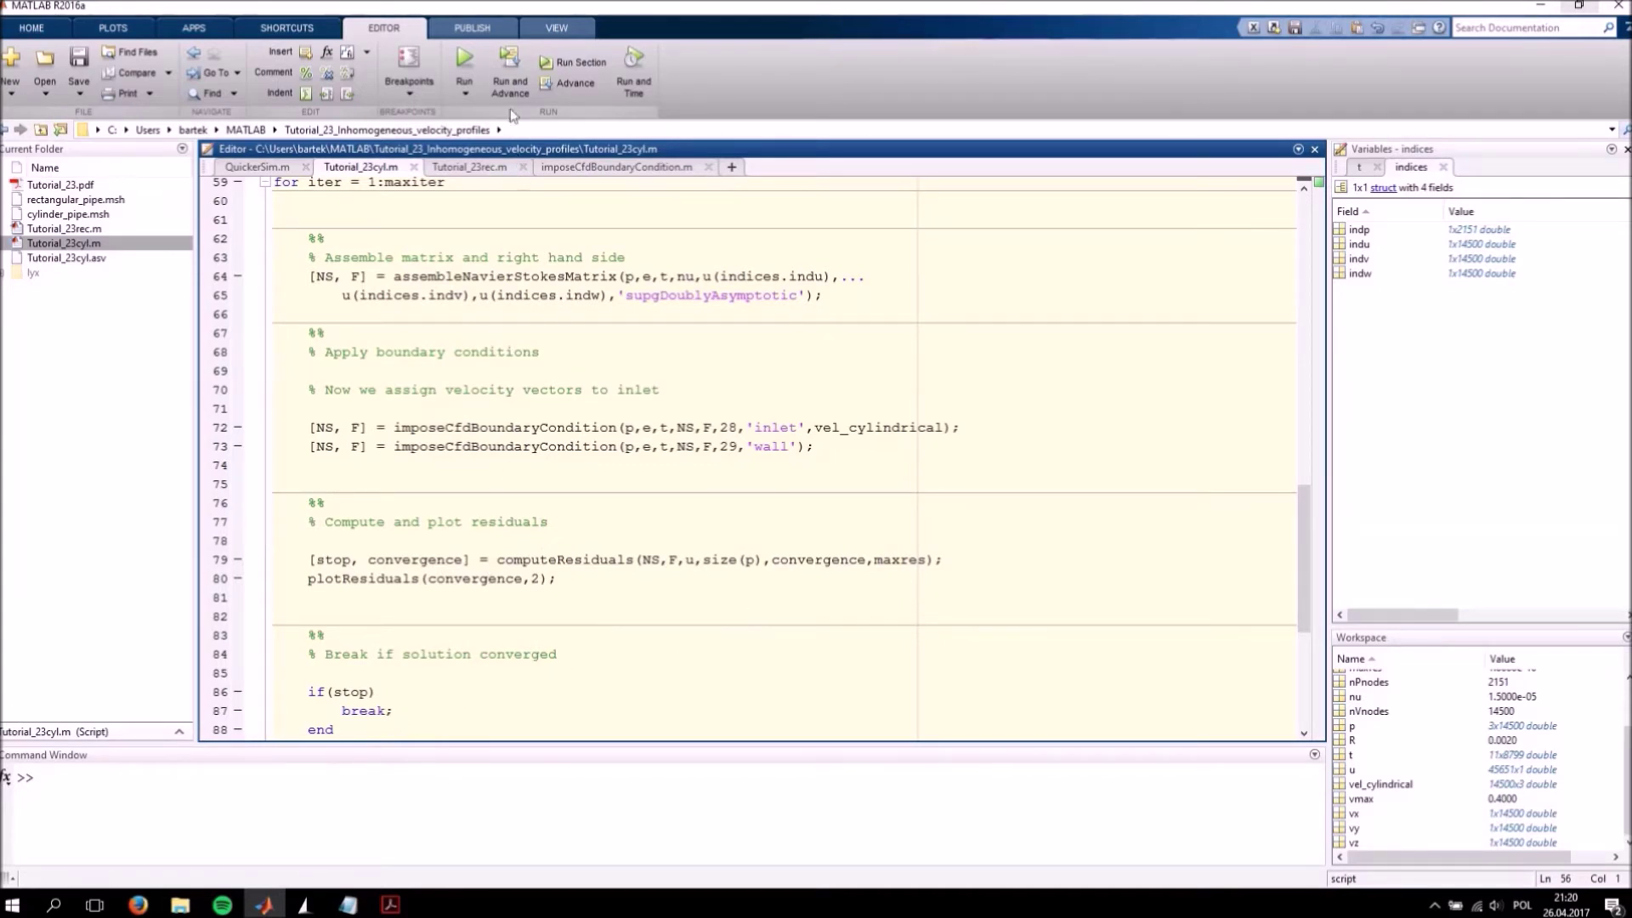
left_click(510, 77)
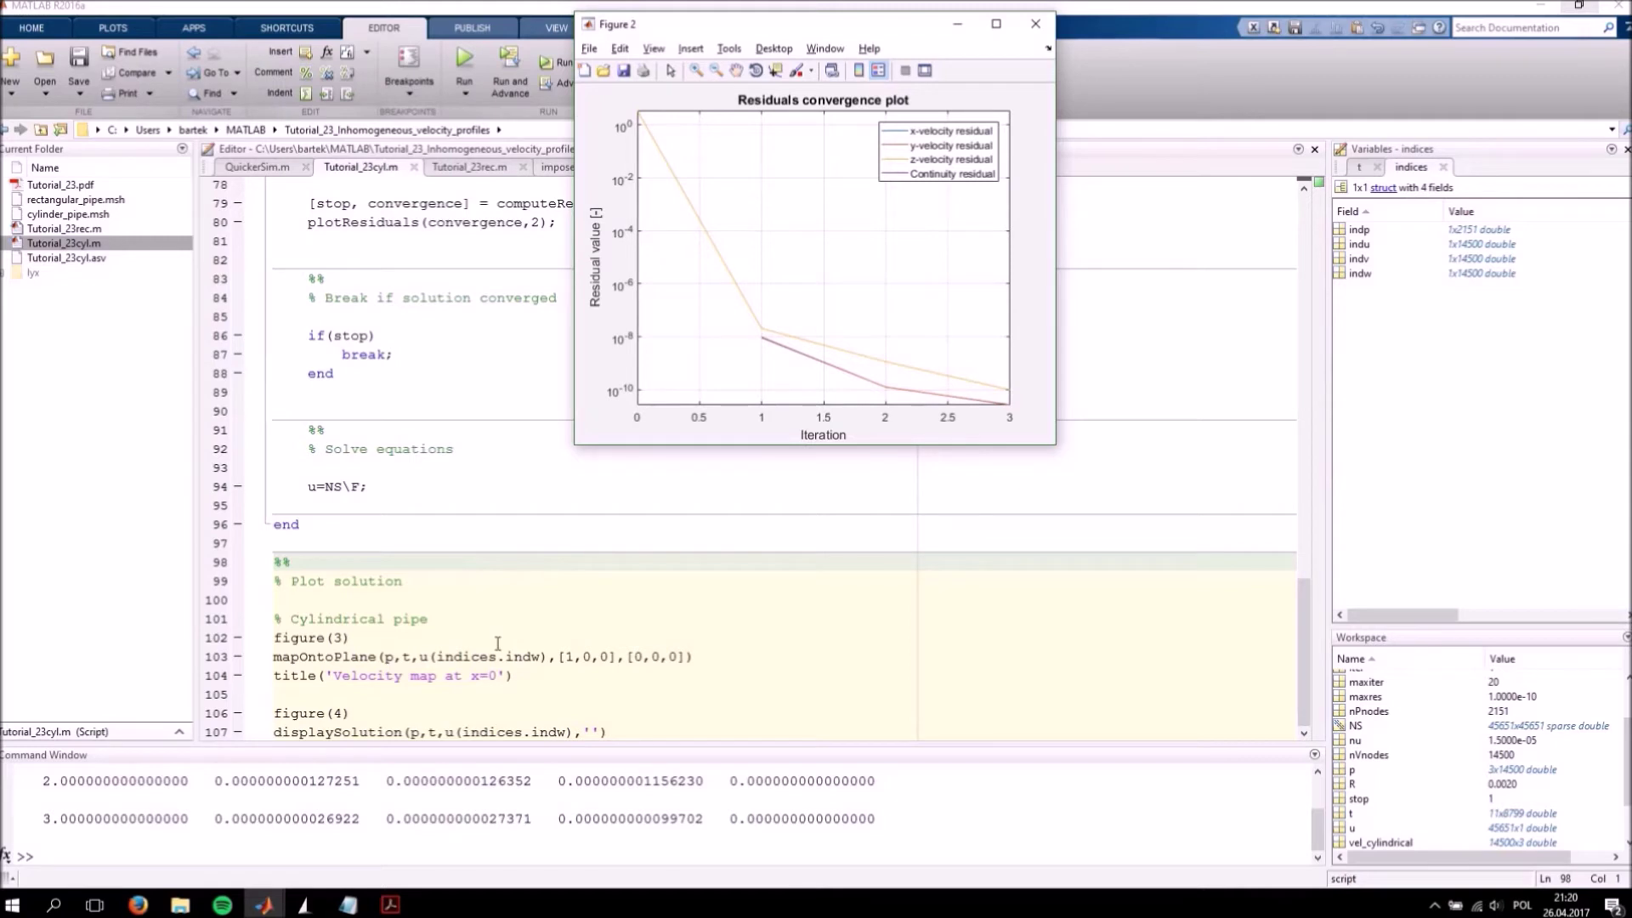
left_click(435, 617)
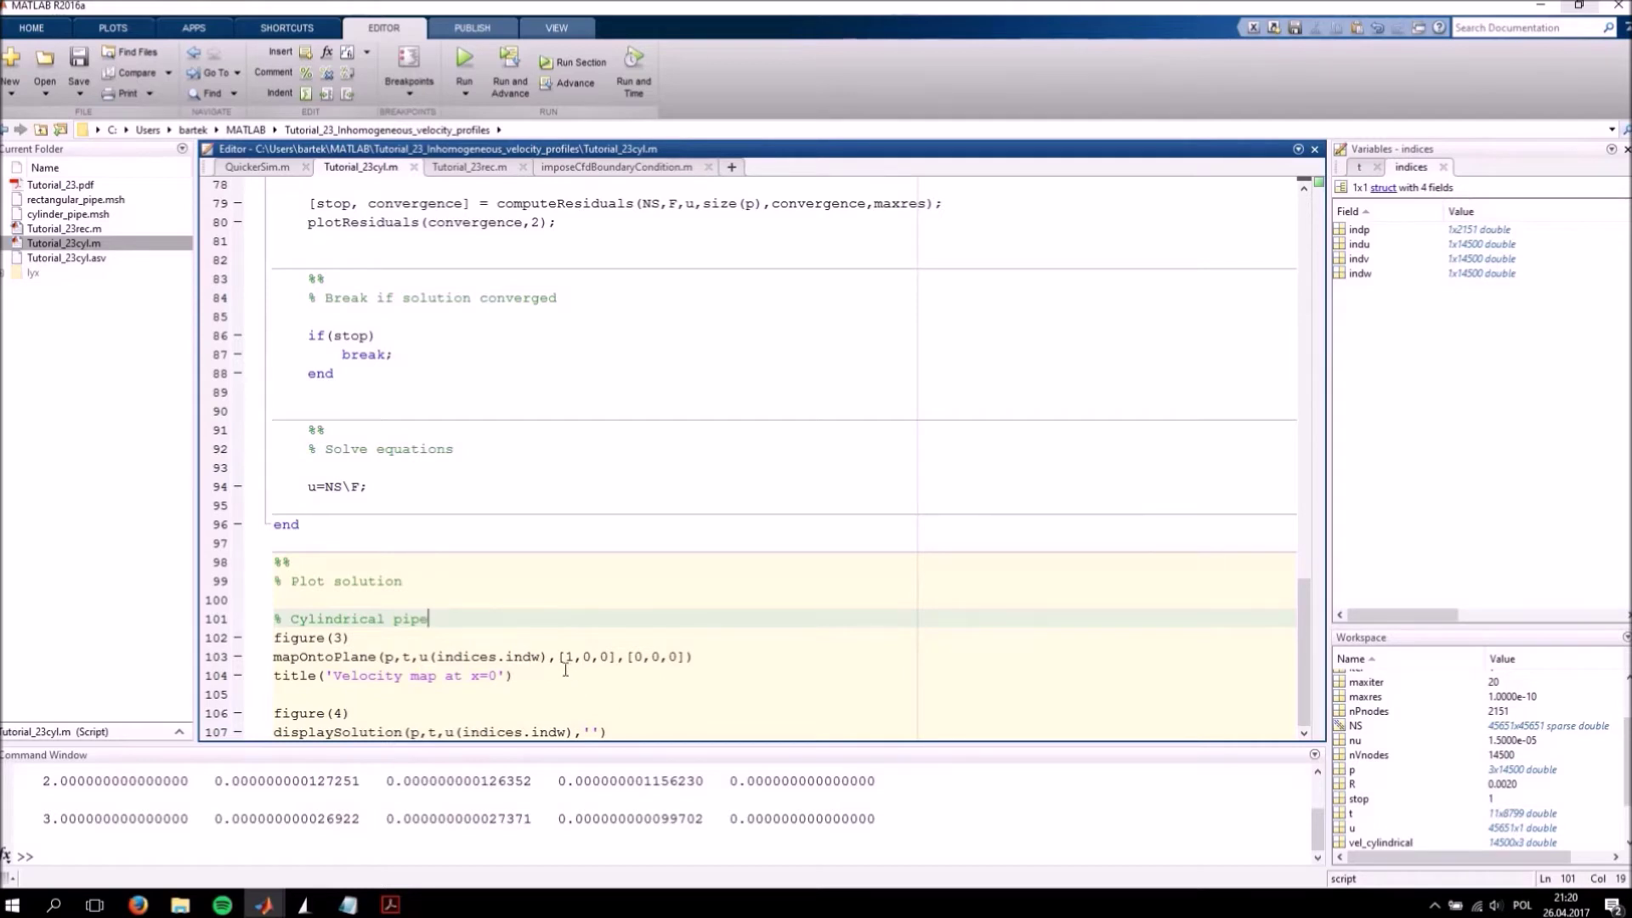
Run the figure(4) and displaySolution lines with F9, view the velocity plot full-screen, then close it
left_click(618, 732)
left_click_drag(618, 732, 274, 713)
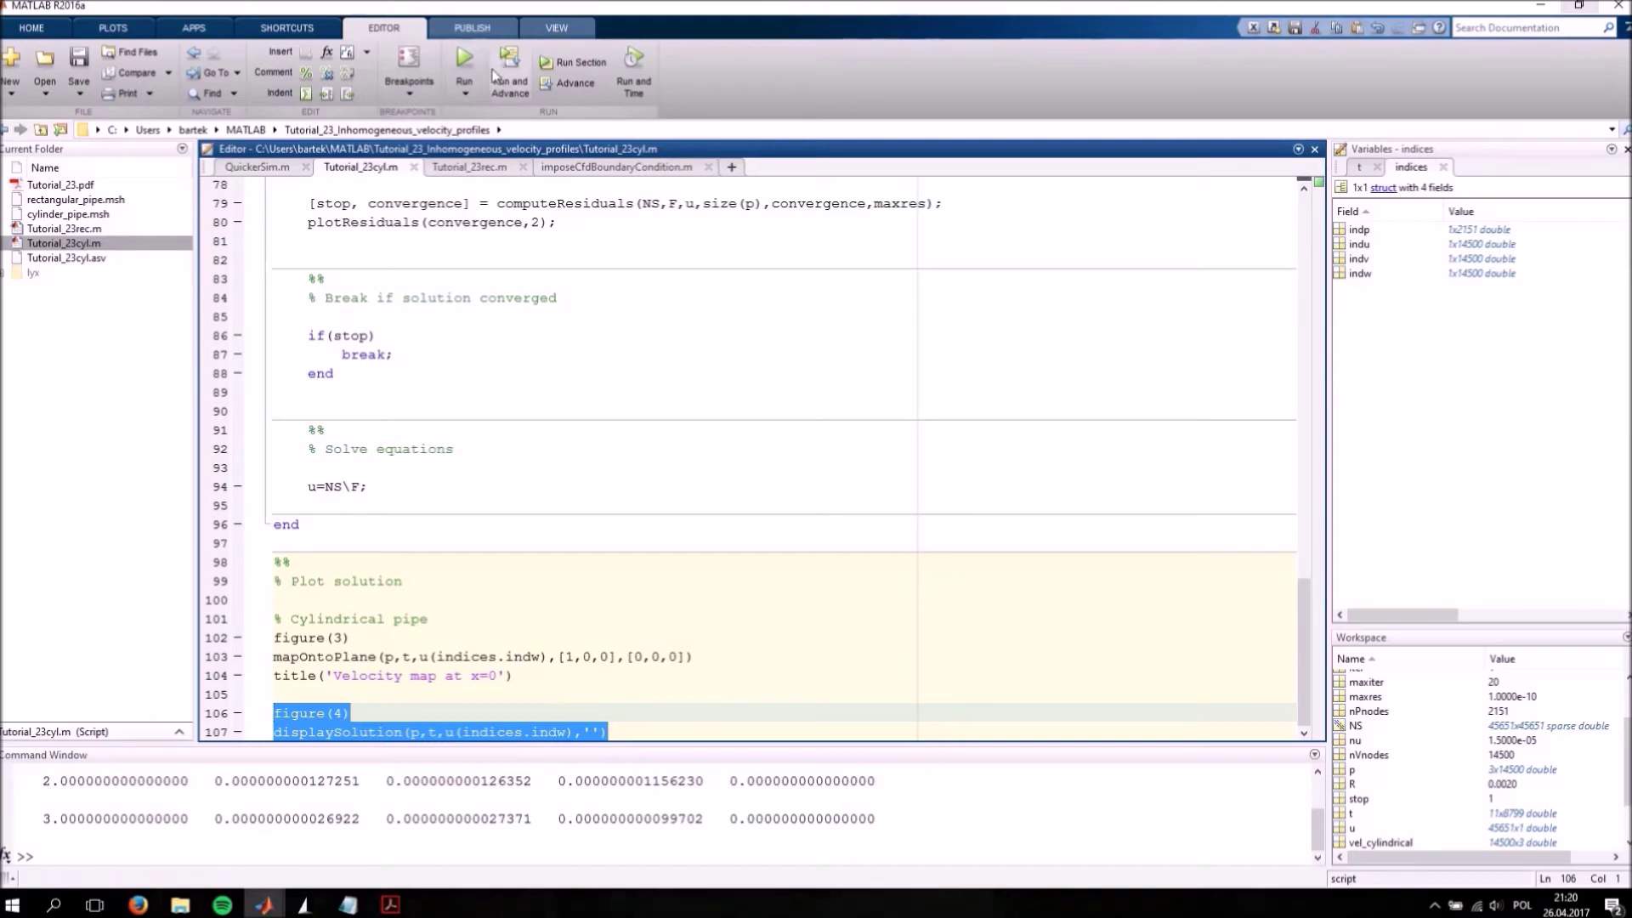
key("F9")
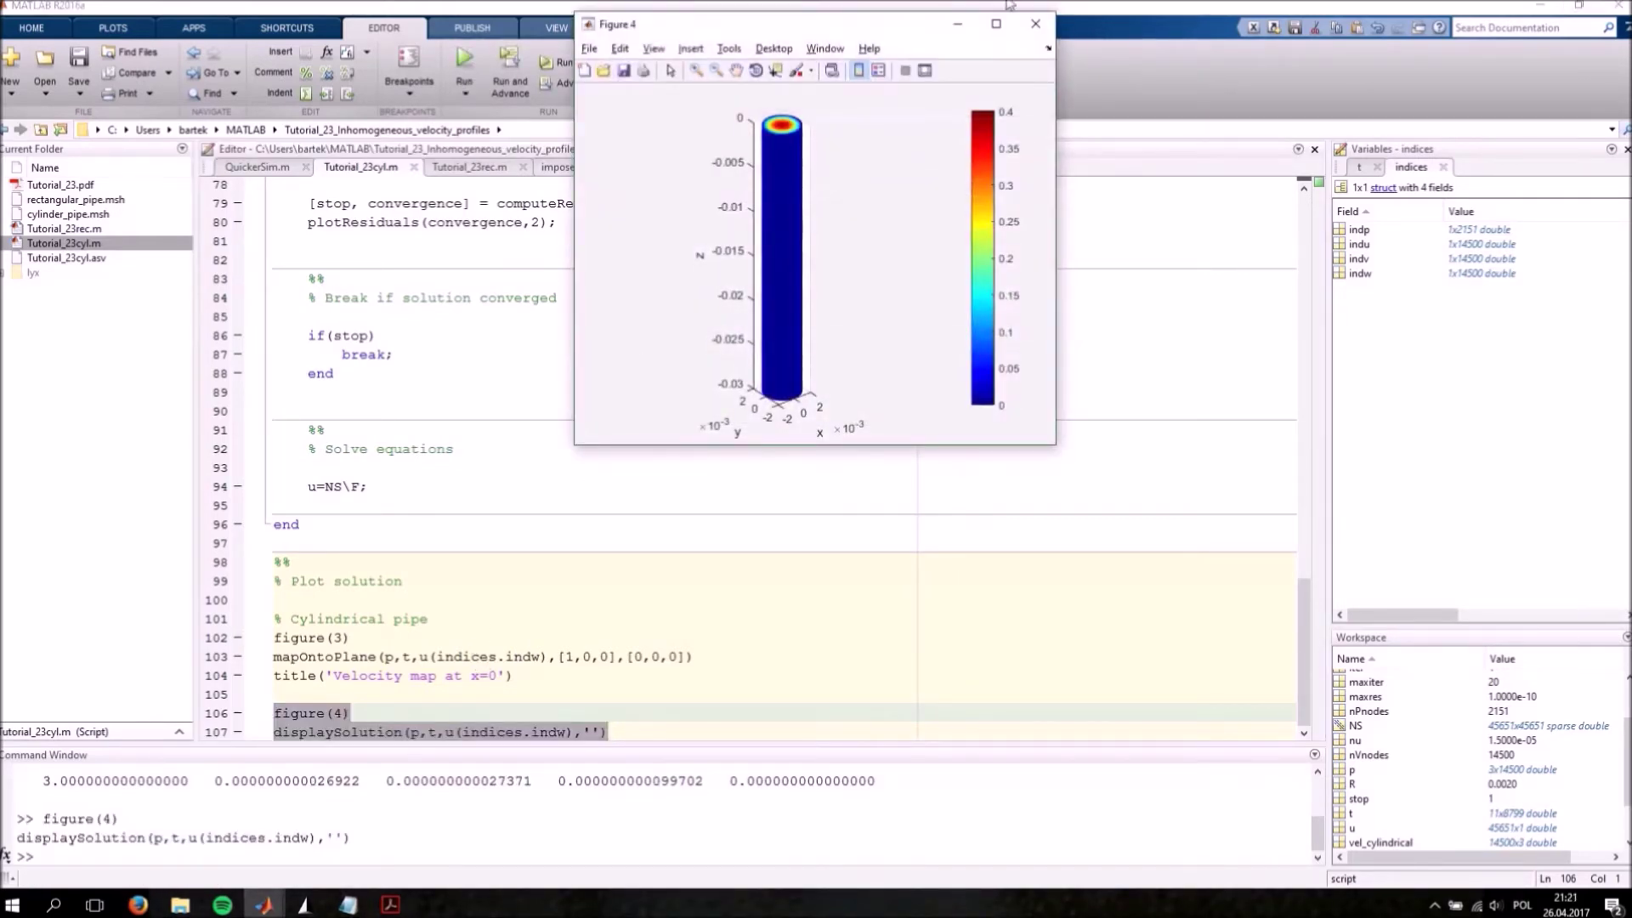
left_click(995, 23)
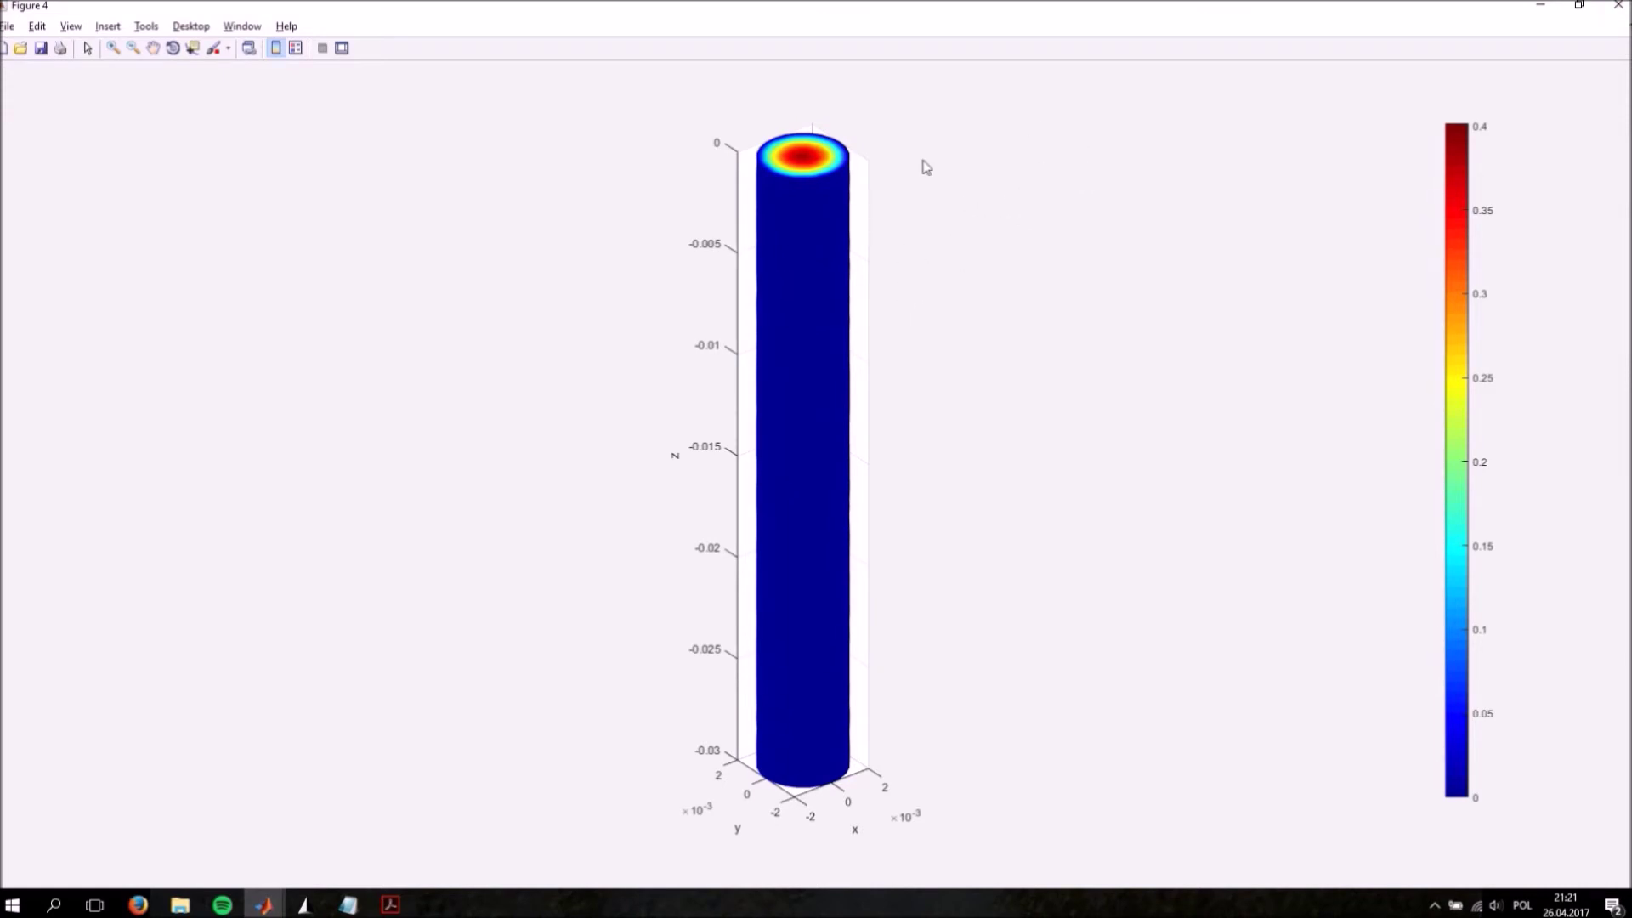
left_click(1616, 7)
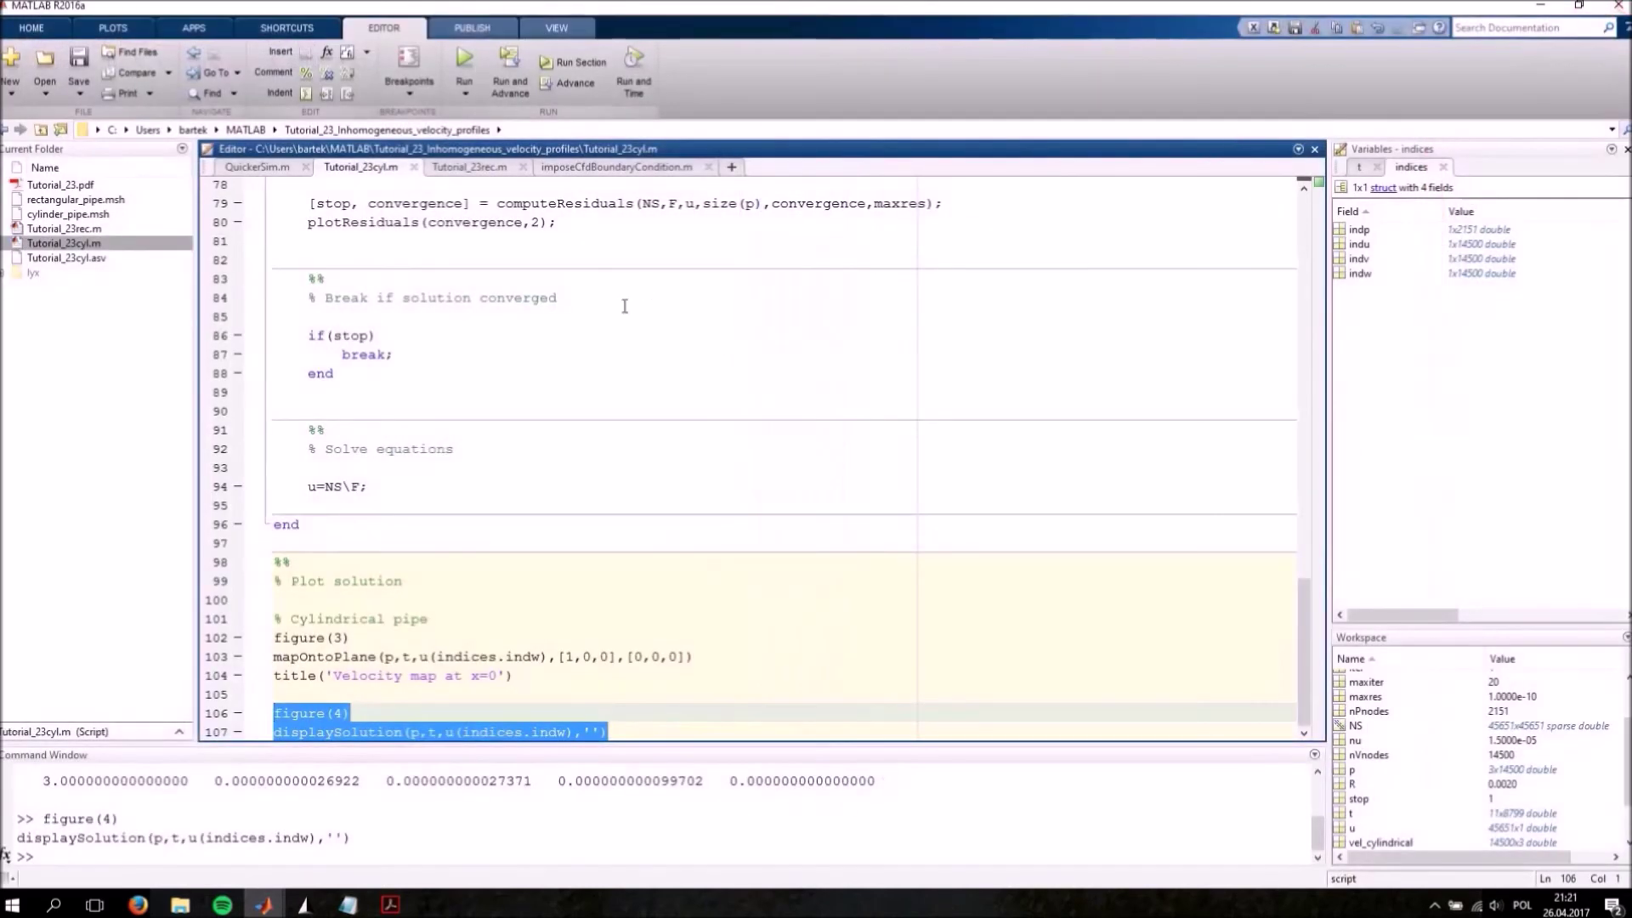
Select the whole mapOntoPlane line with its [0,0,0] point and bring up its context menu
left_click(552, 674)
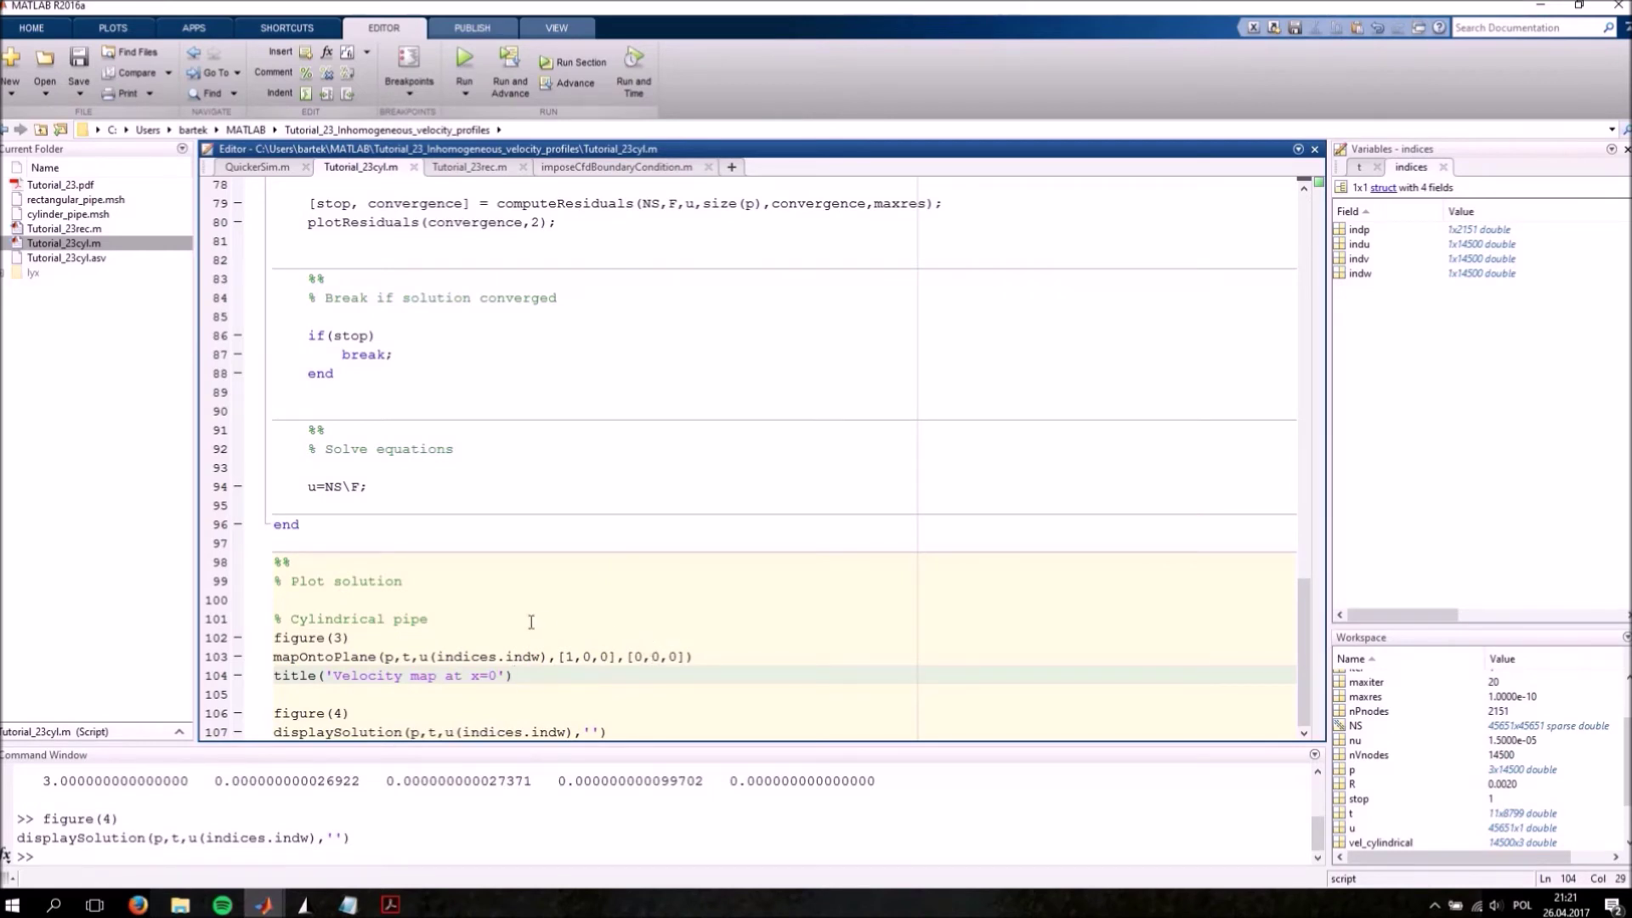
left_click(301, 657)
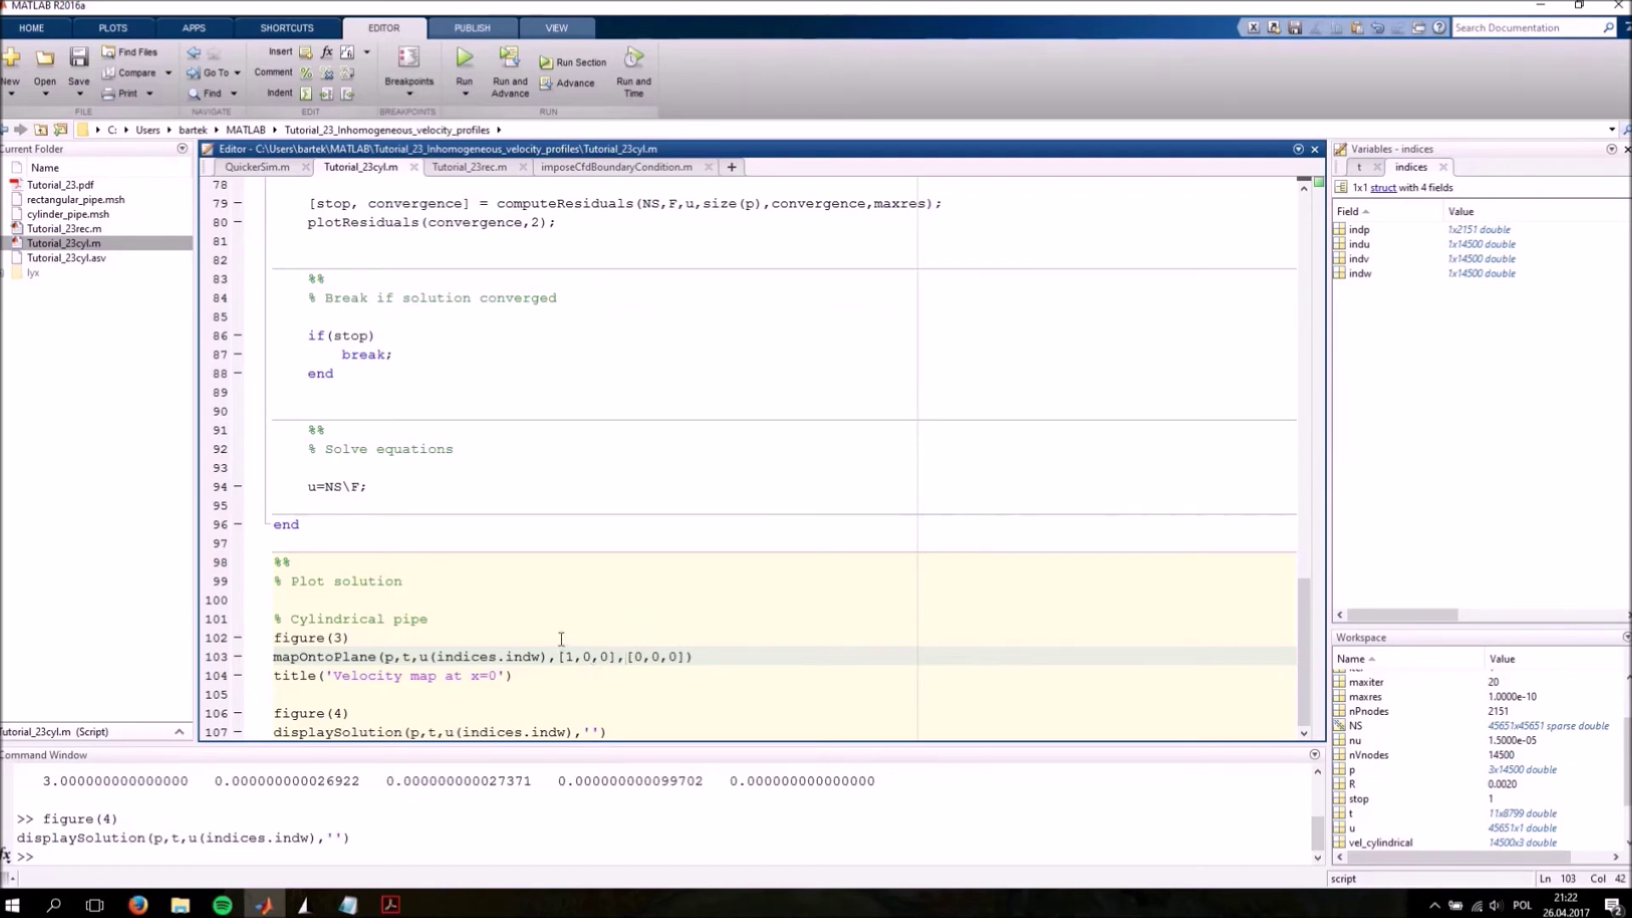
left_click_drag(556, 657, 695, 657)
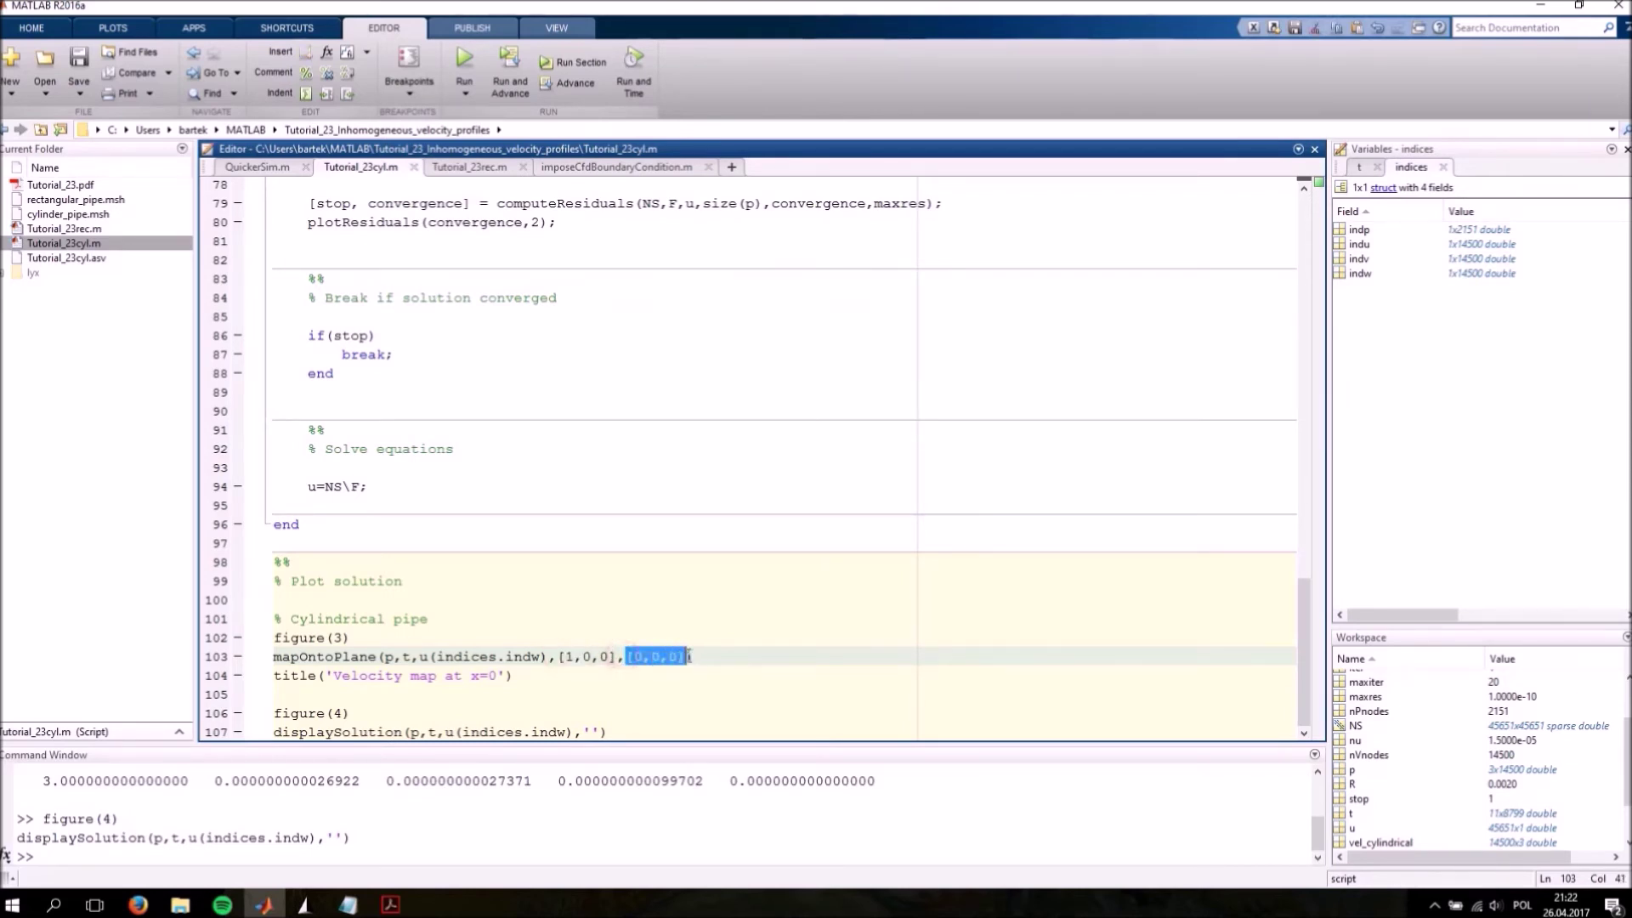
mouse_move(719, 650)
left_mouse_down()
mouse_move(546, 676)
mouse_move(259, 659)
left_mouse_up()
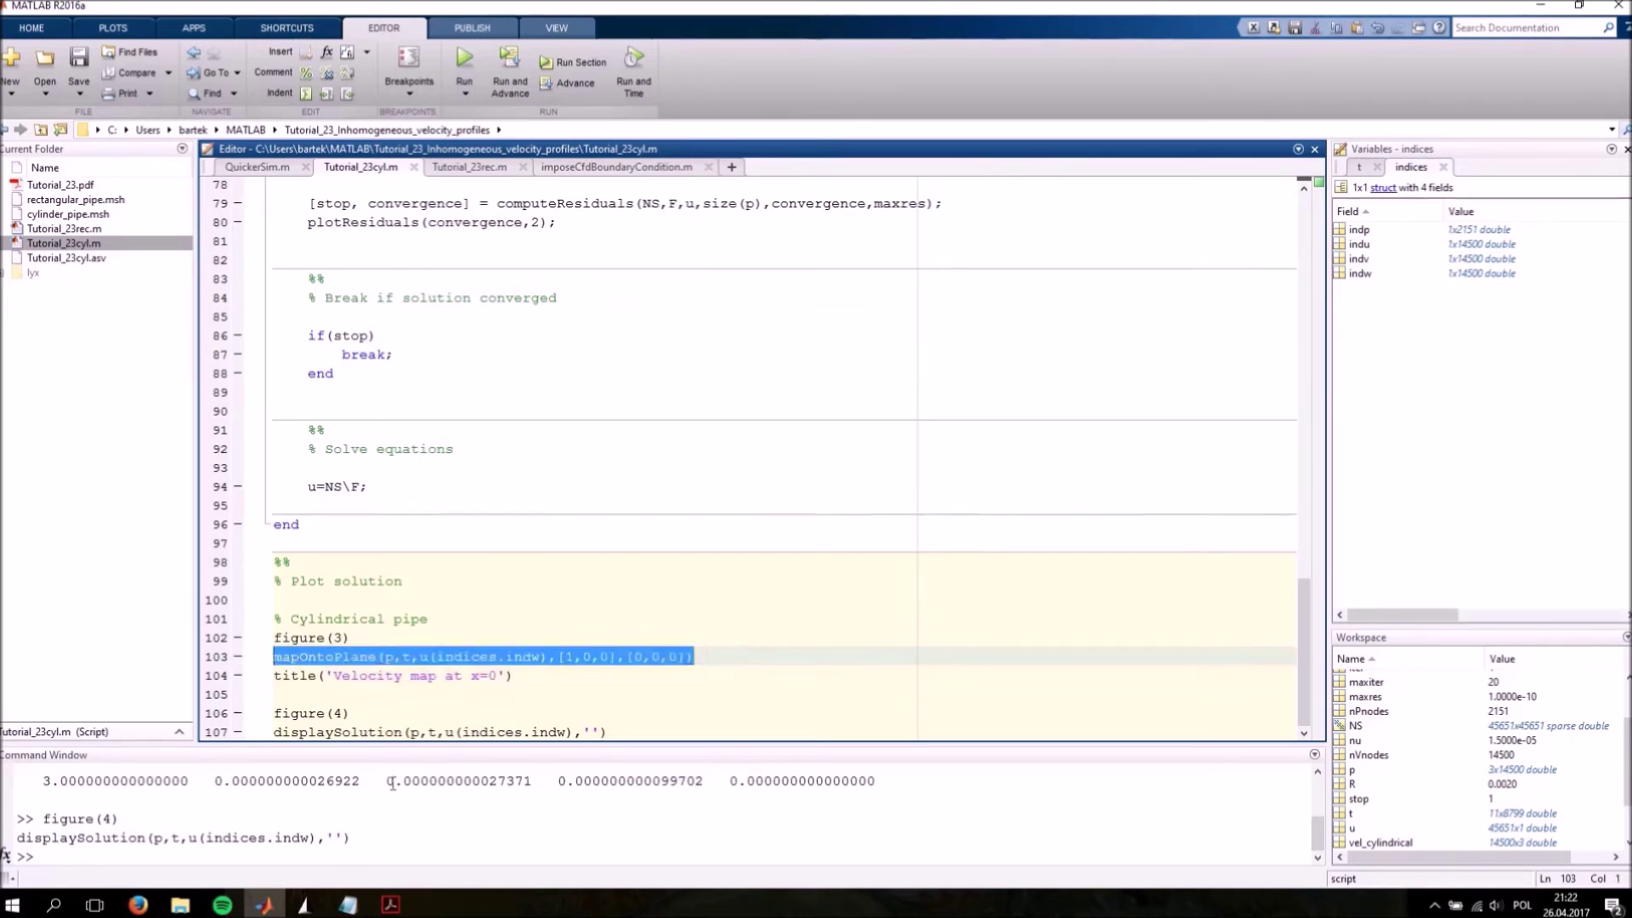
right_click(613, 656)
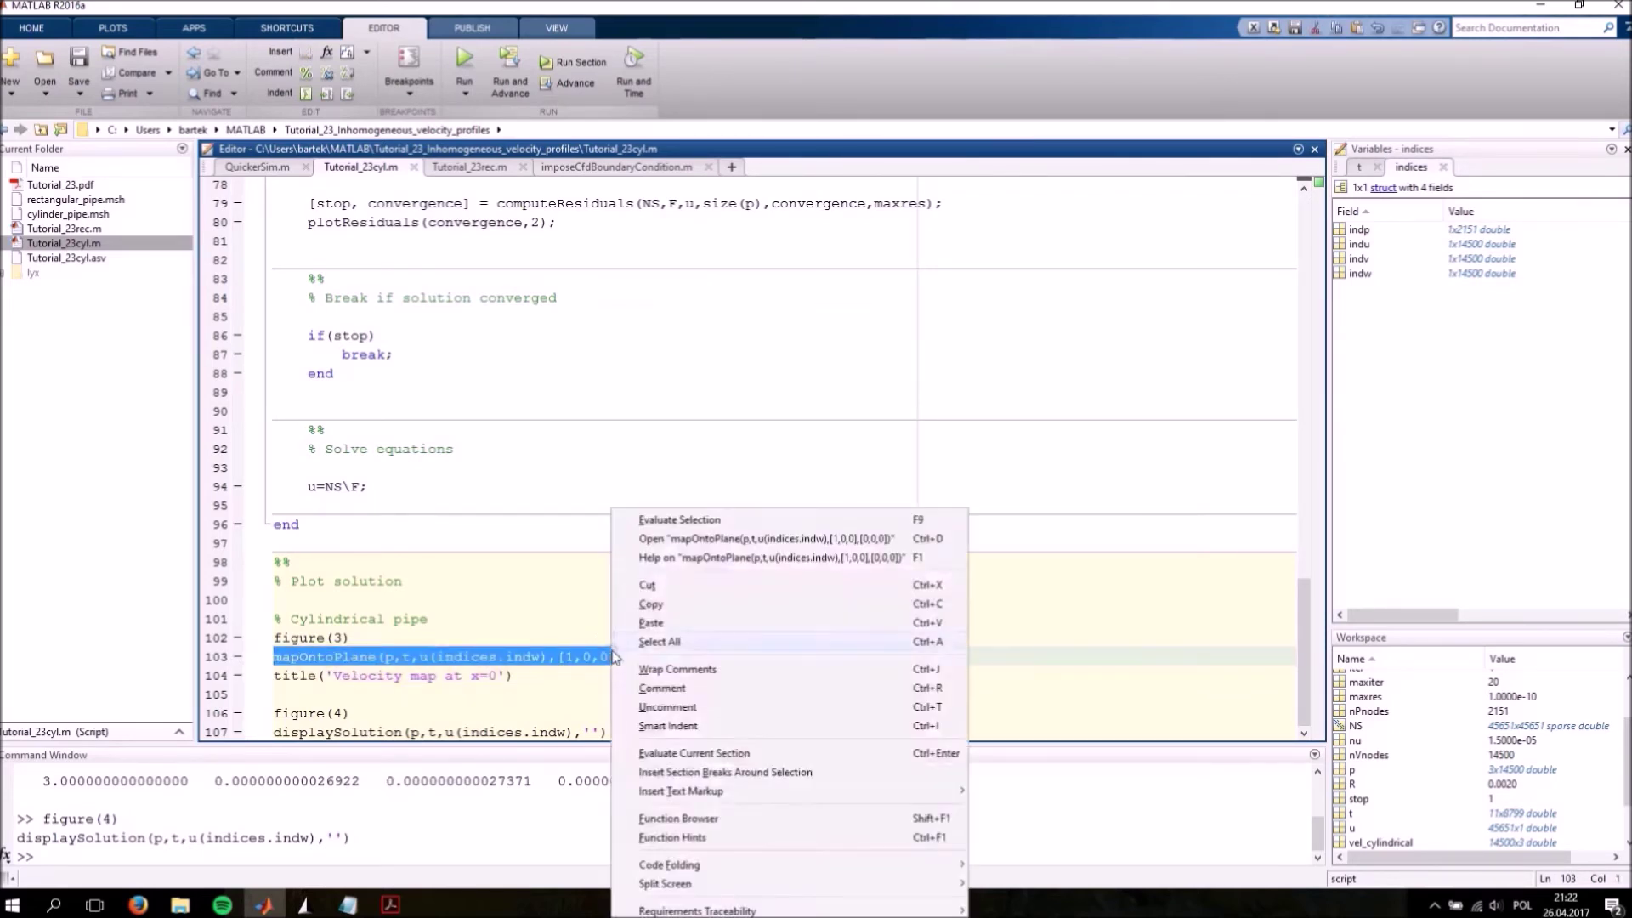
Evaluate only the mapOntoPlane line, view the x=0 velocity map full-screen, then close it
left_click(689, 521)
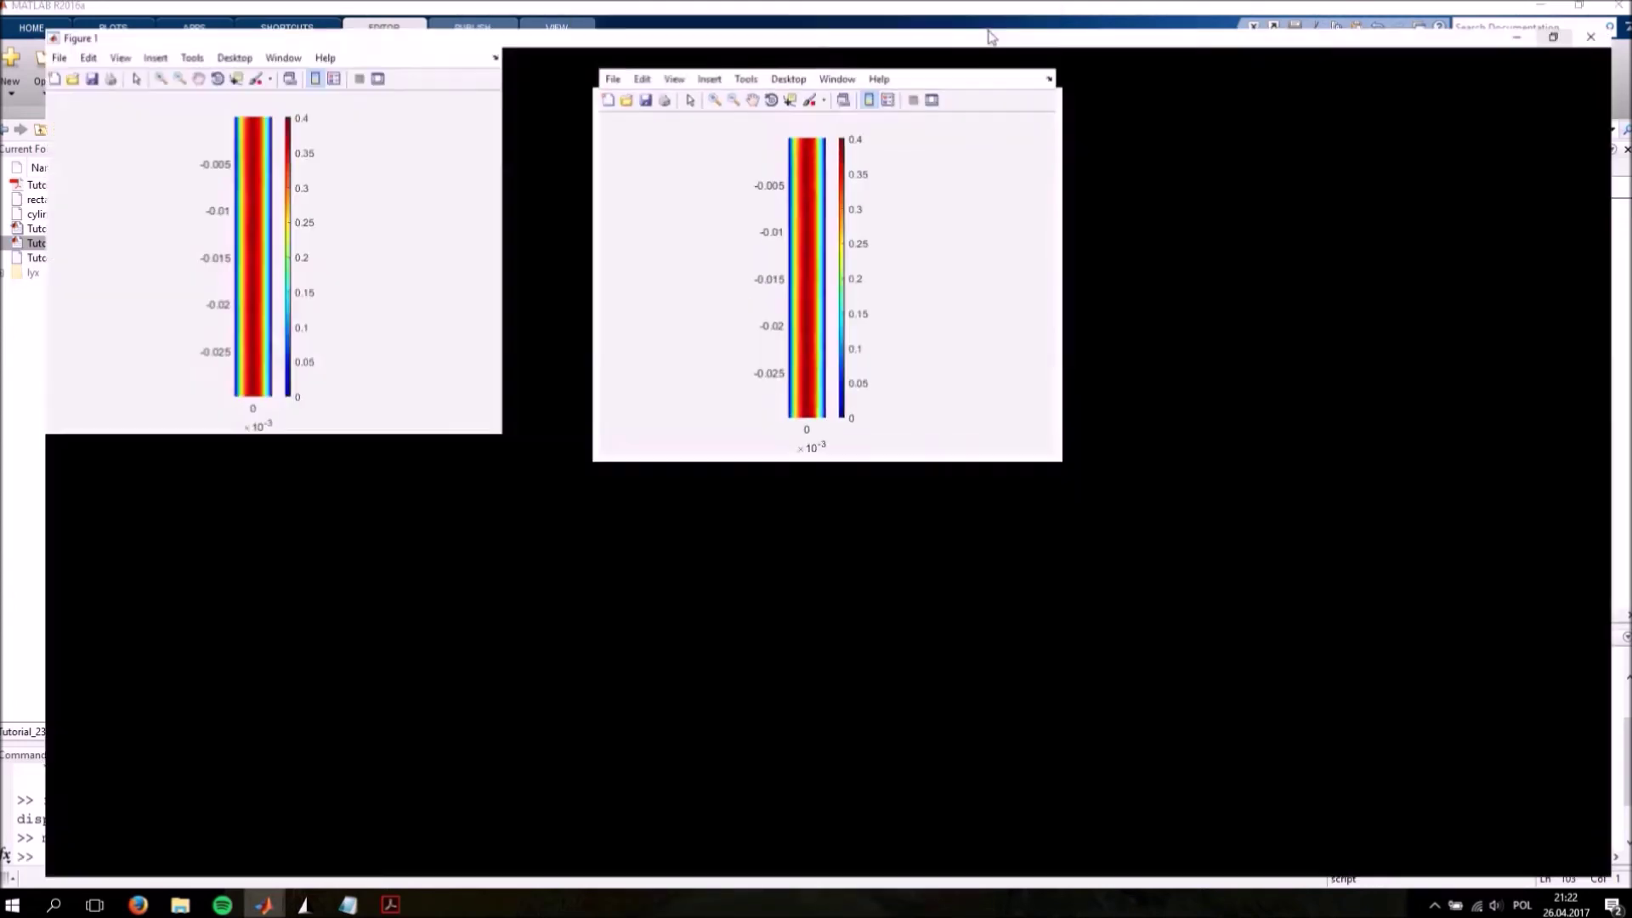
left_click(995, 23)
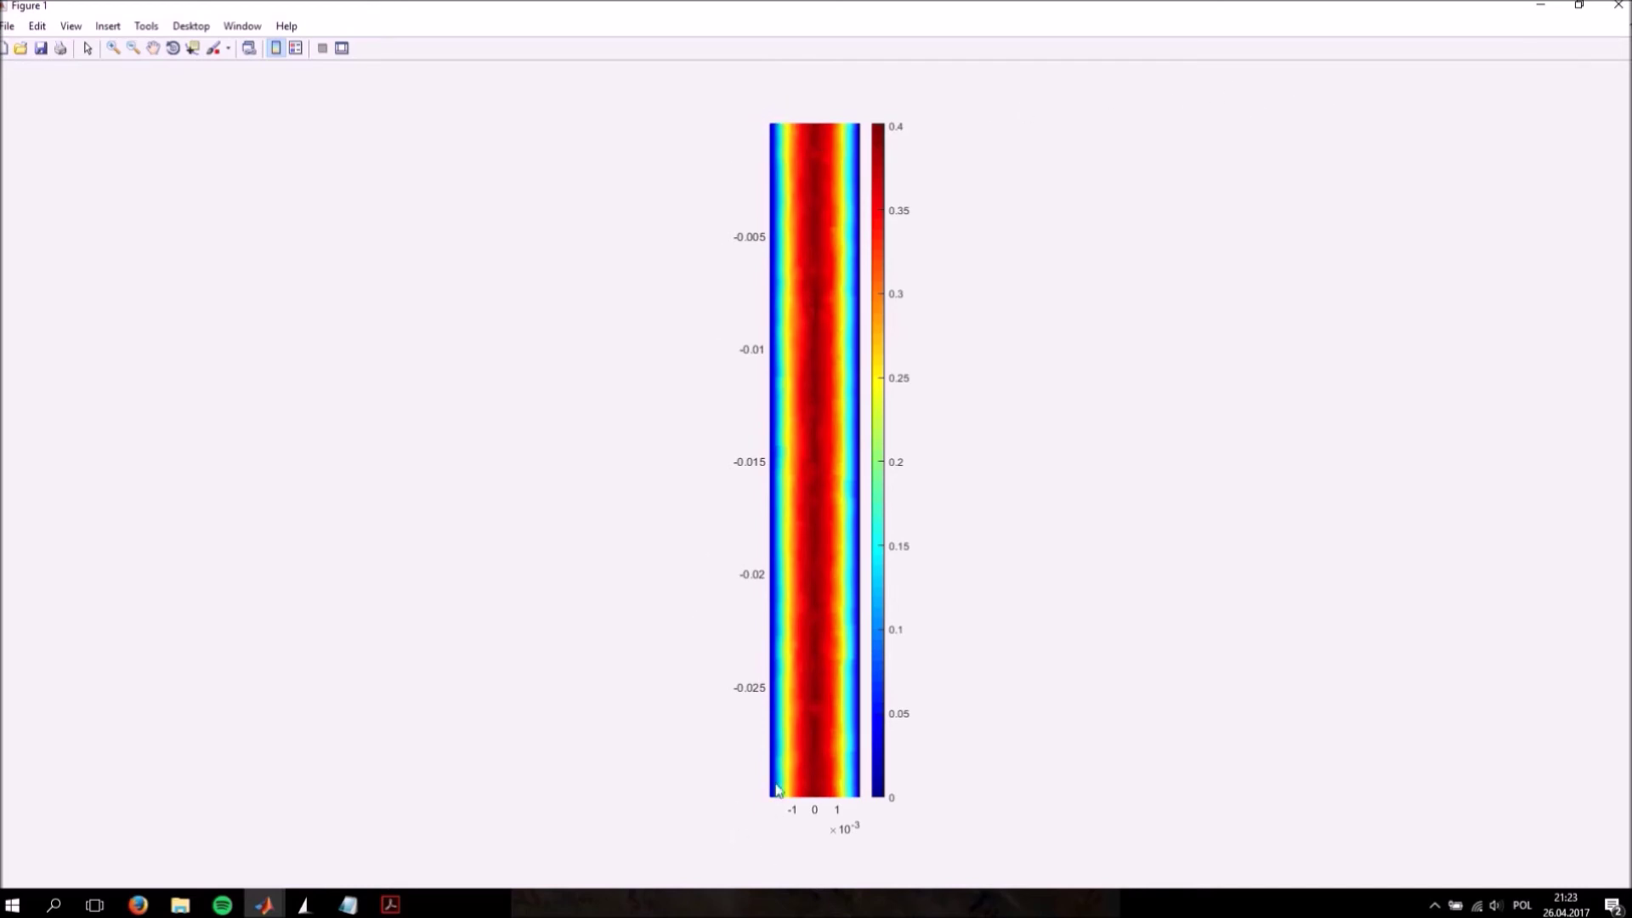
left_click(1619, 5)
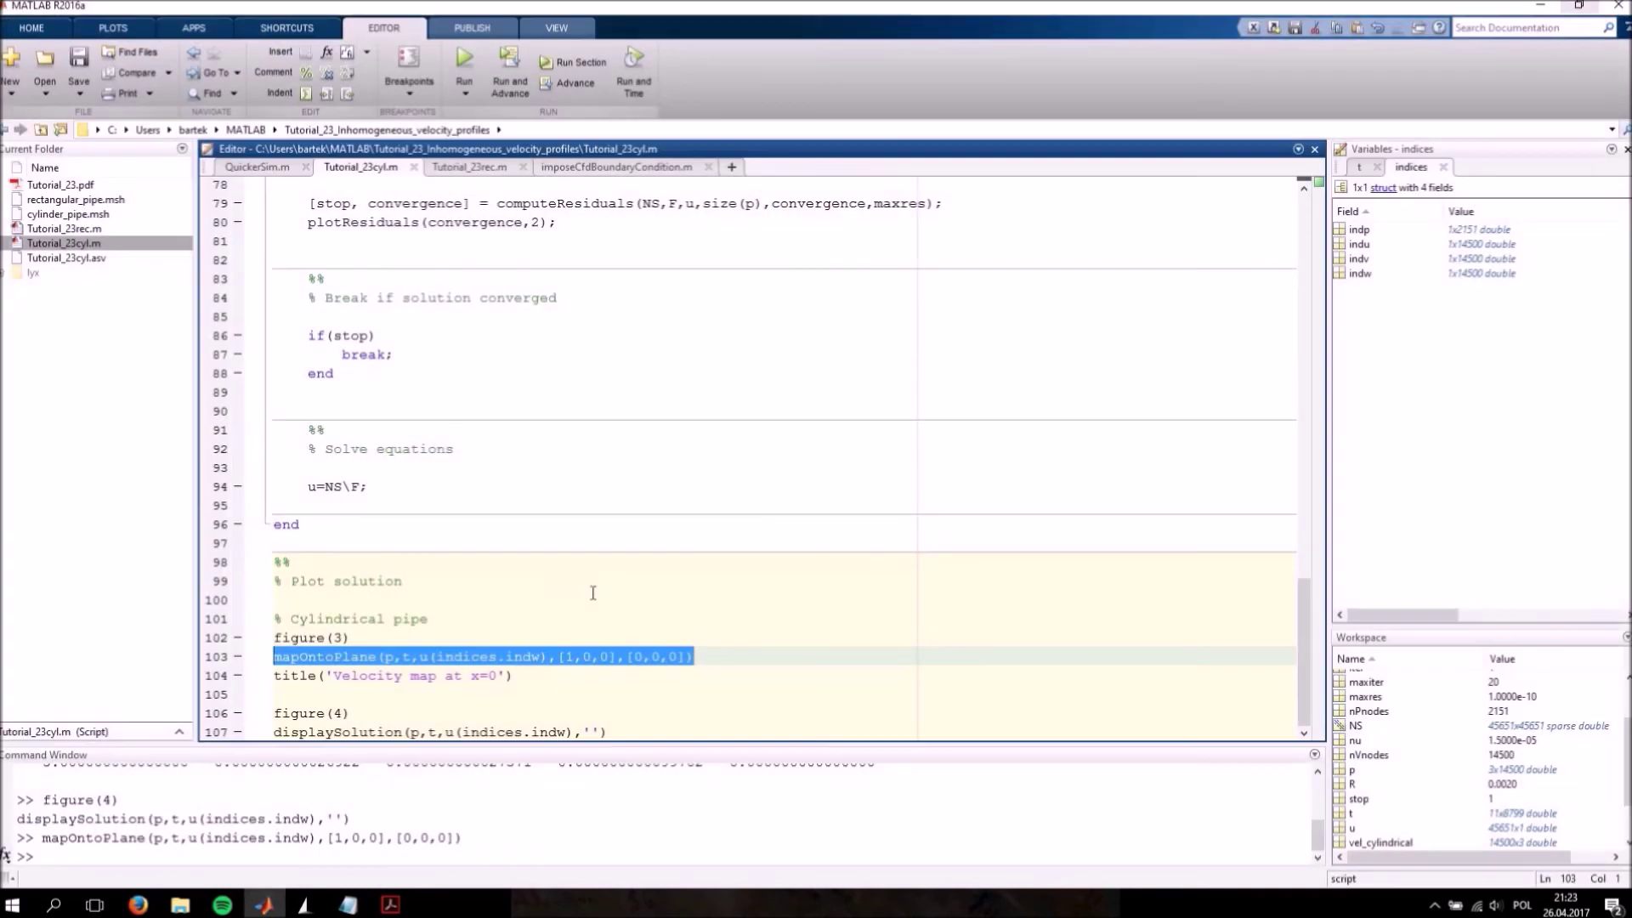
left_click(484, 169)
scroll(495, 438, "up", 10)
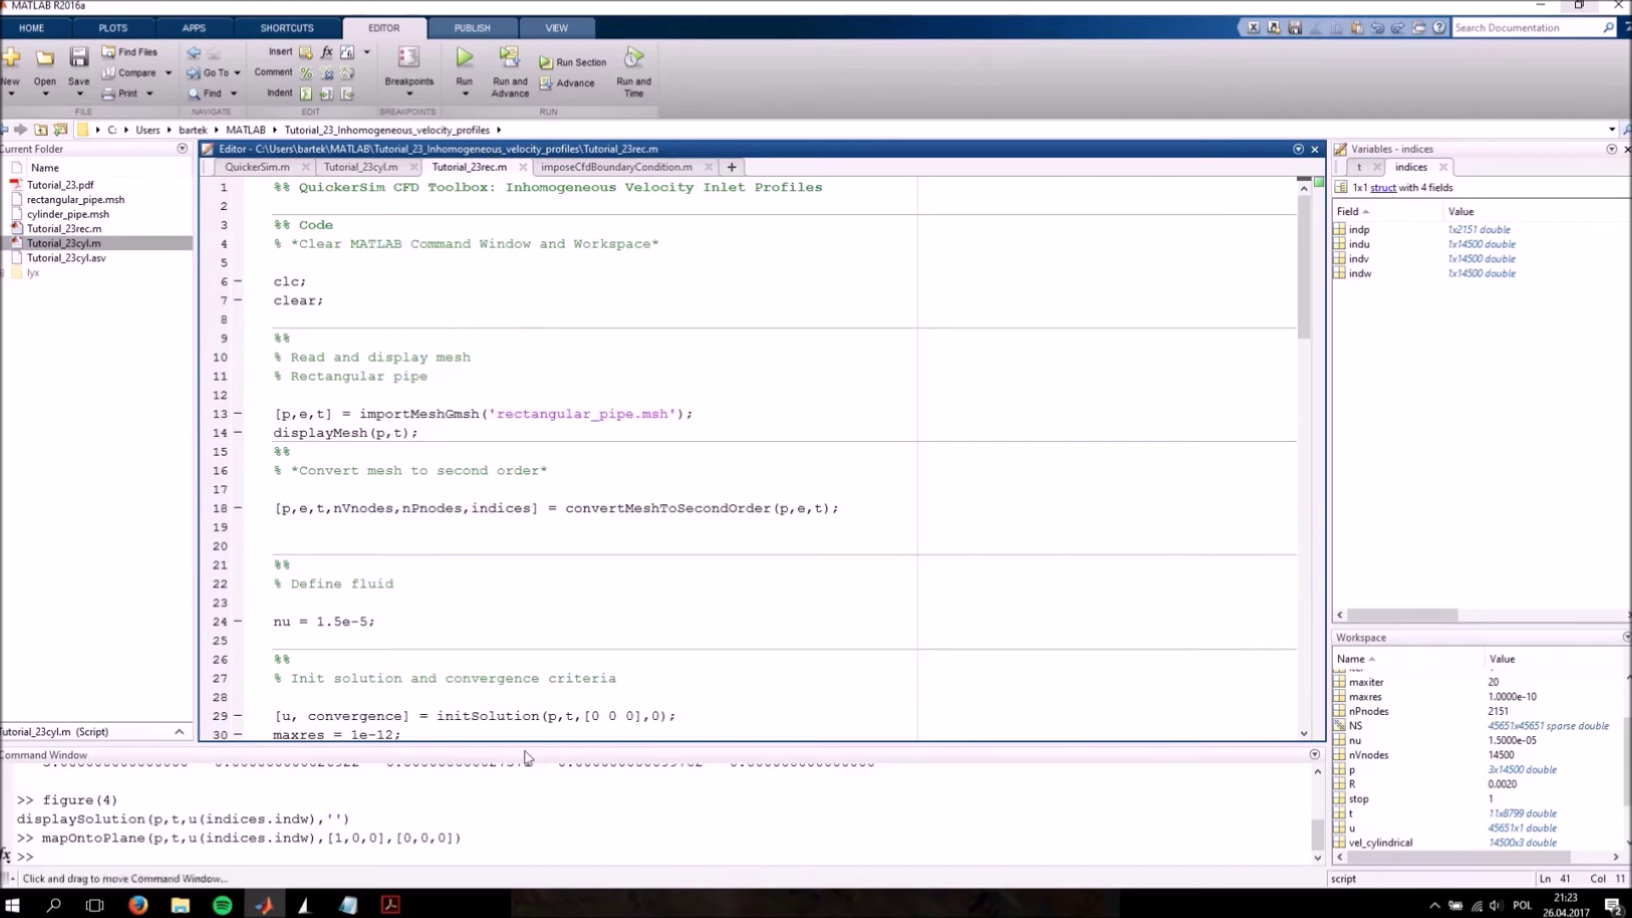
Bring up the tutorial PDF explaining the rectangular pipe's velocity profile
left_click(390, 905)
scroll(831, 506, "down", 5)
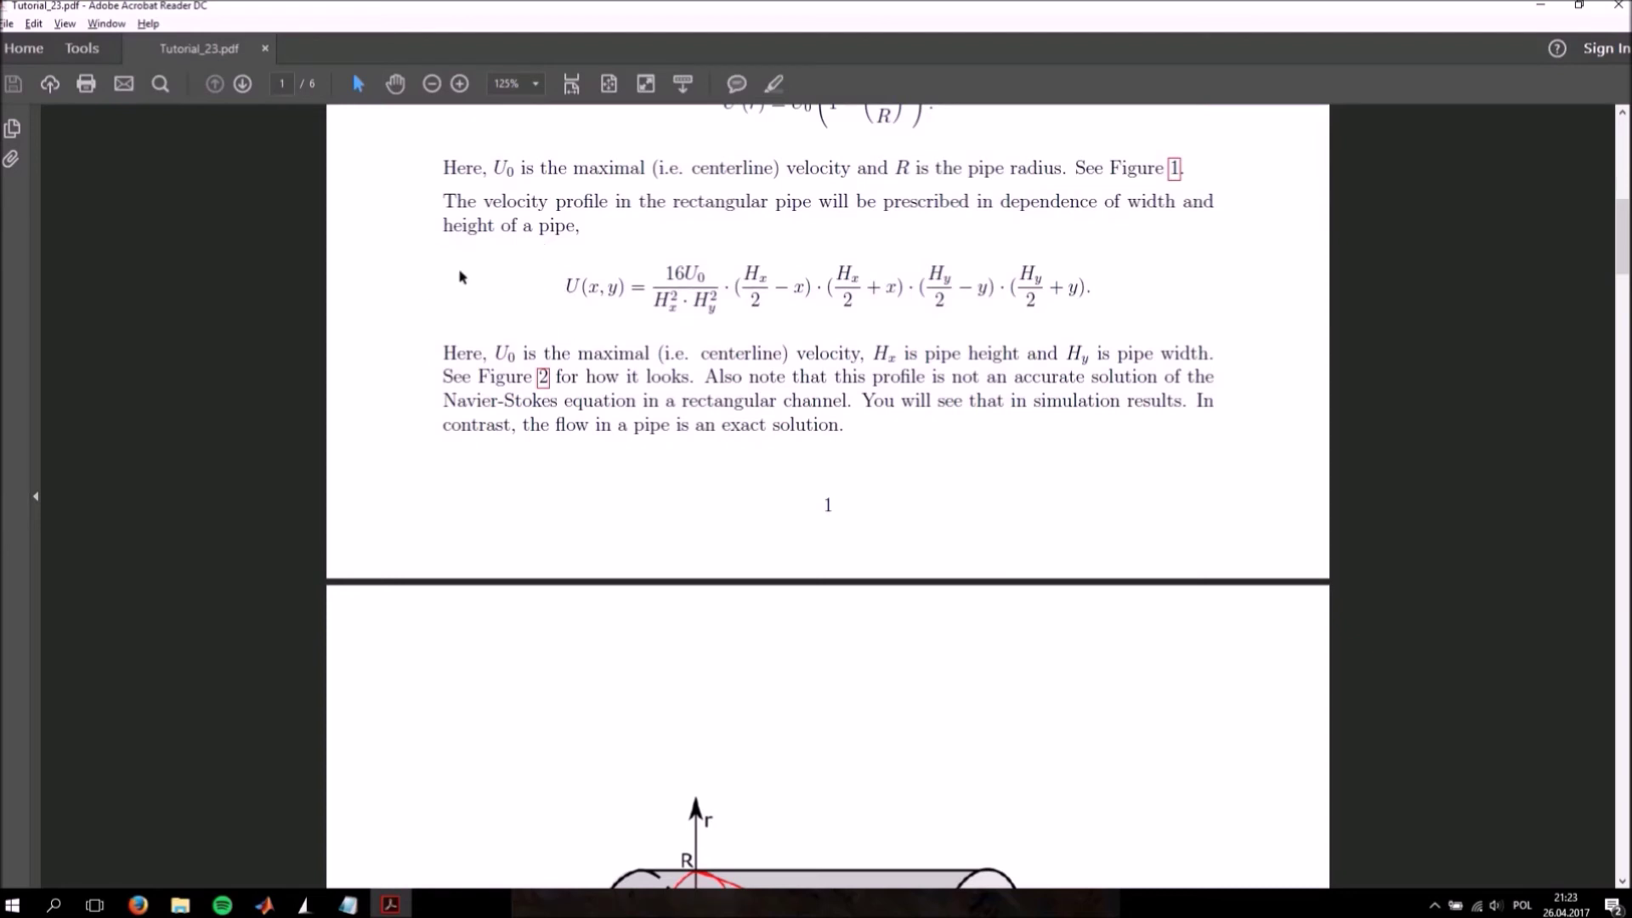
scroll(564, 445, "down", 3)
scroll(557, 437, "down", 3)
scroll(564, 434, "down", 3)
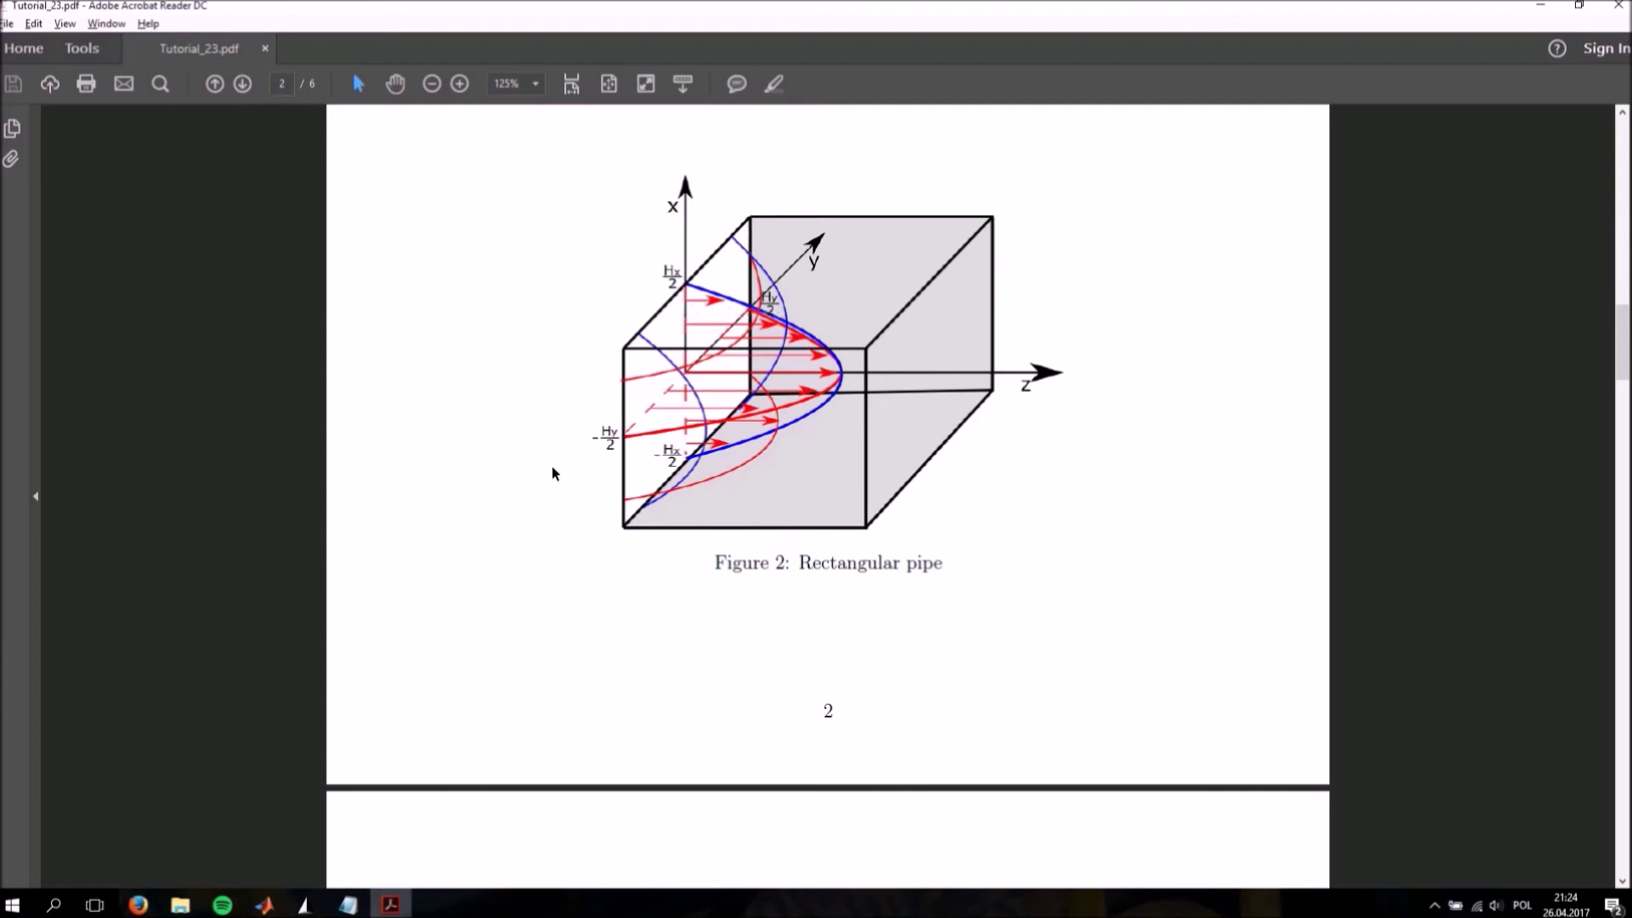
scroll(552, 472, "up", 3)
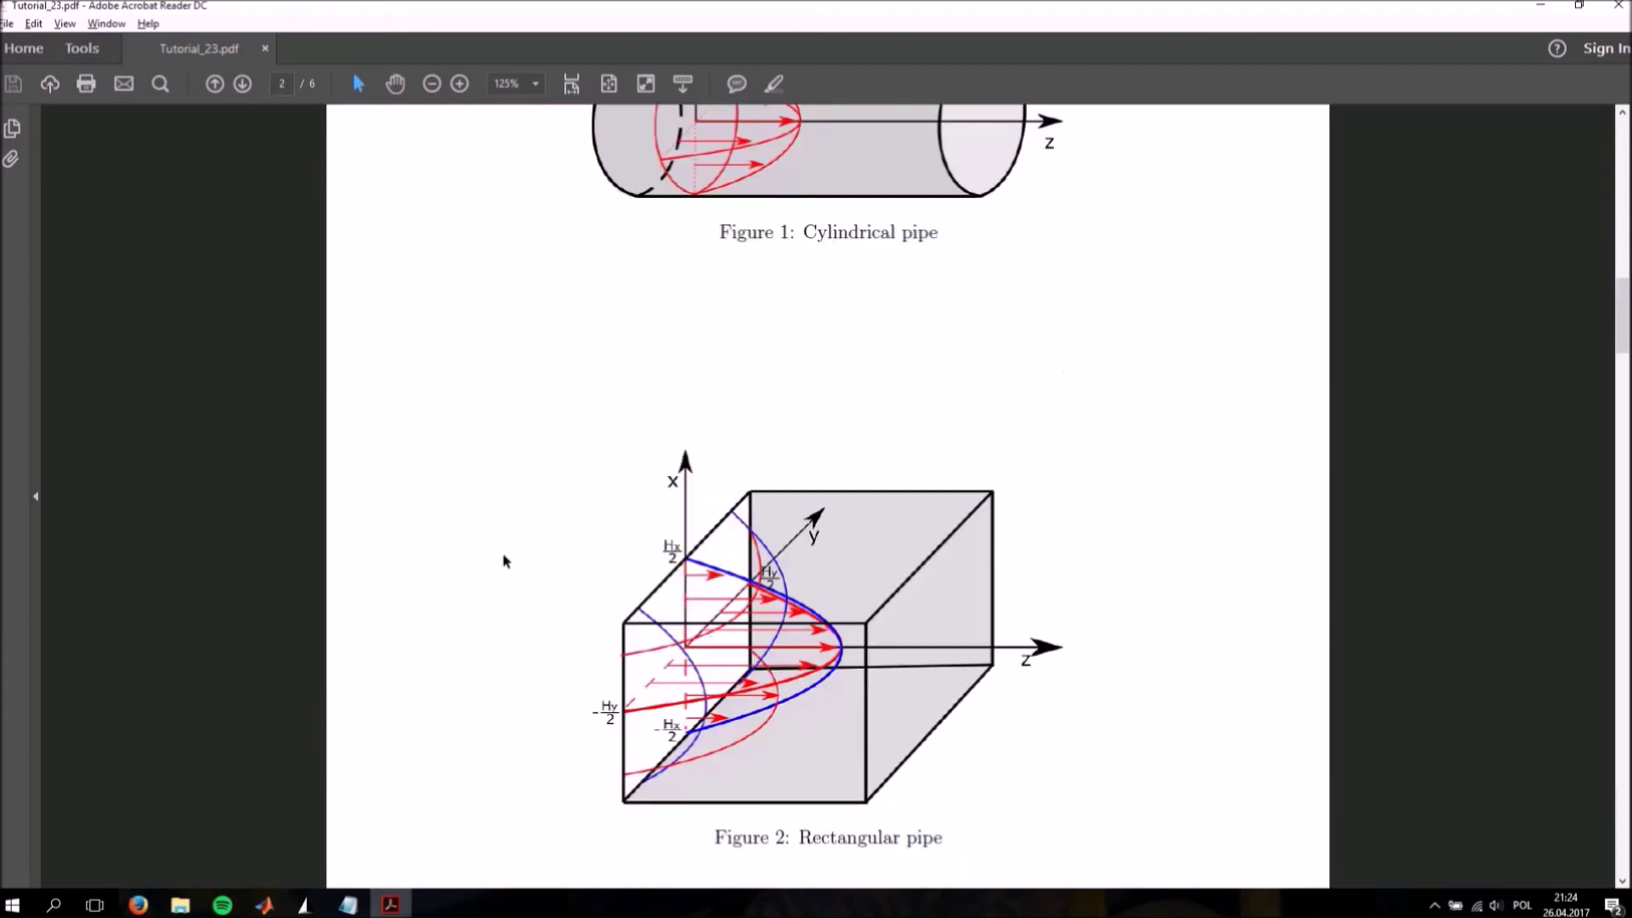
scroll(504, 561, "up", 6)
scroll(510, 558, "up", 6)
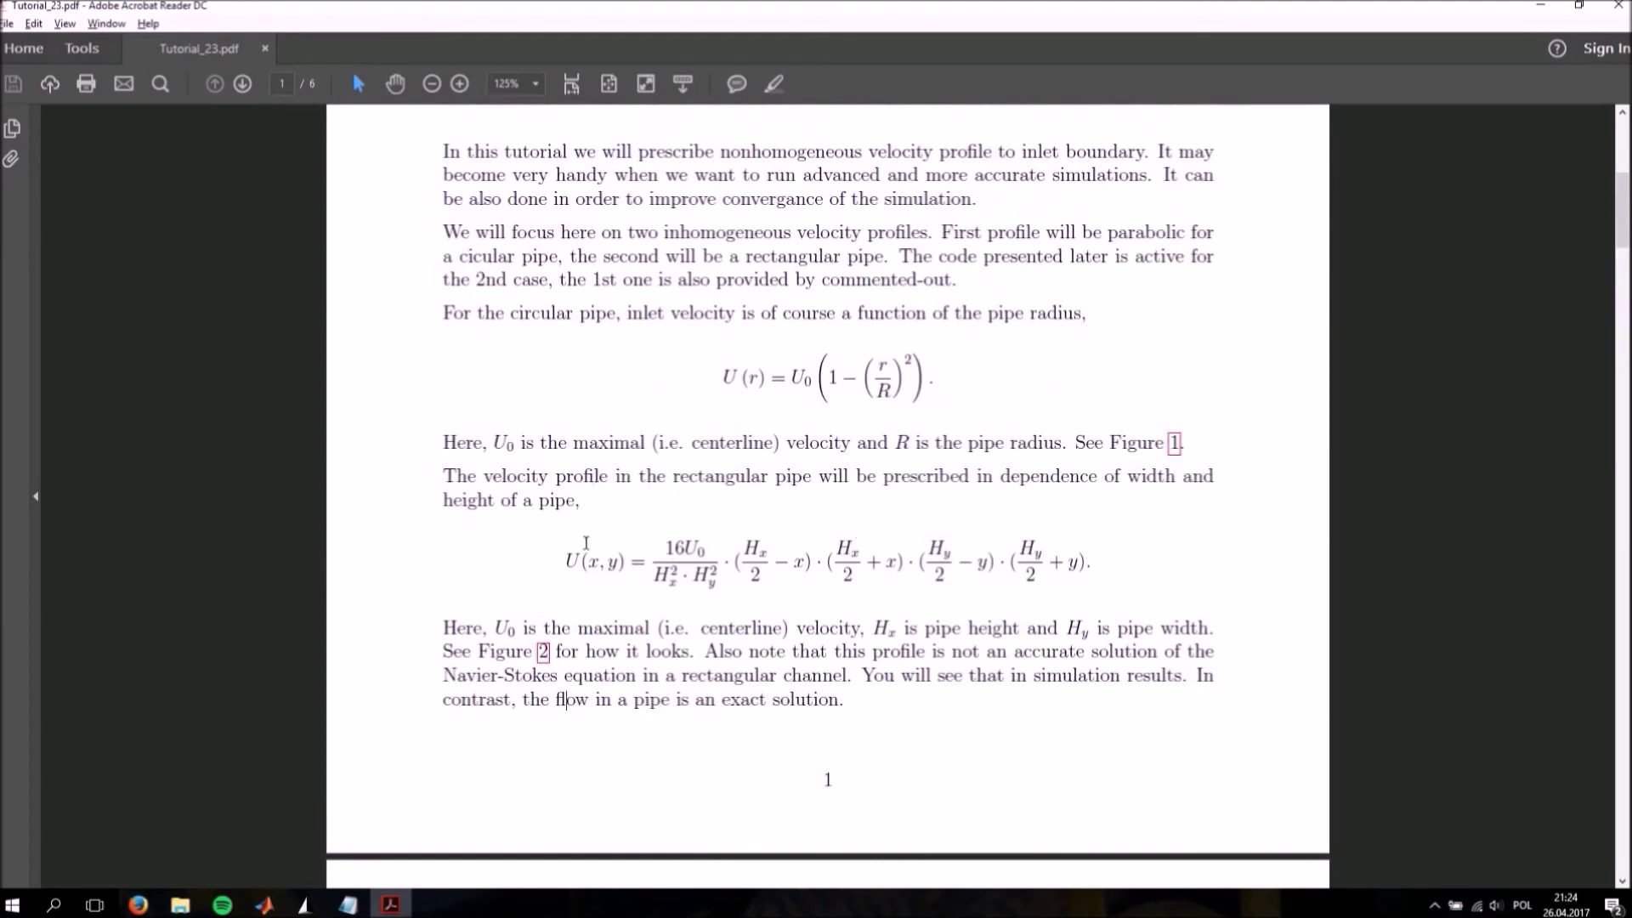
Run the whole Tutorial_23rec.m script and move the residuals plot to the top-left
left_click(264, 904)
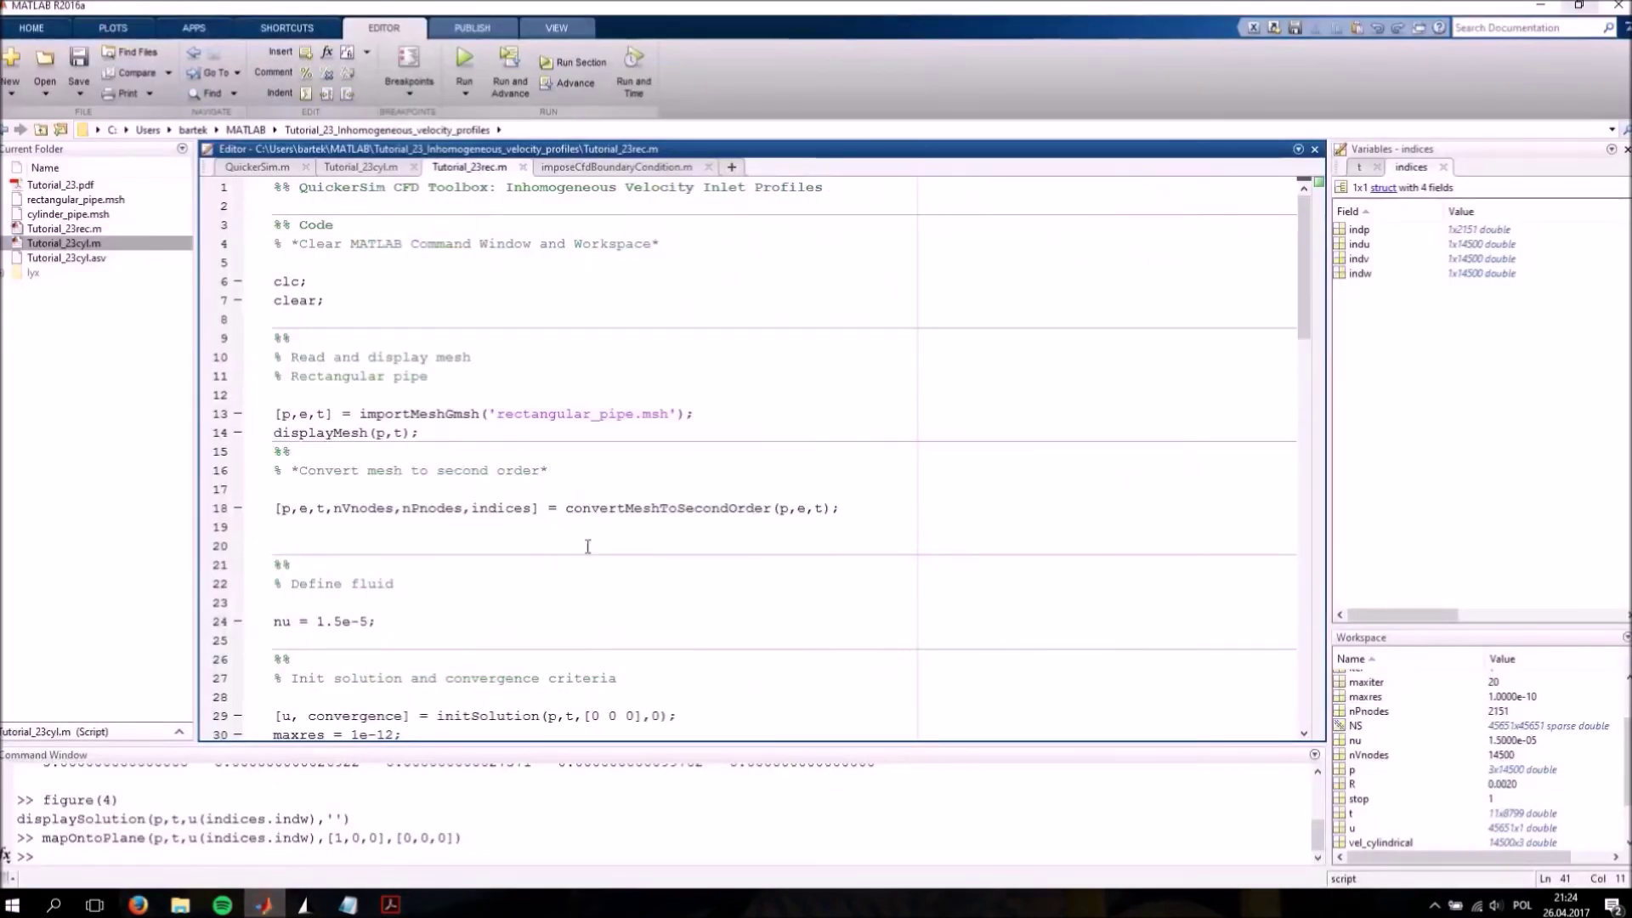
left_click(702, 385)
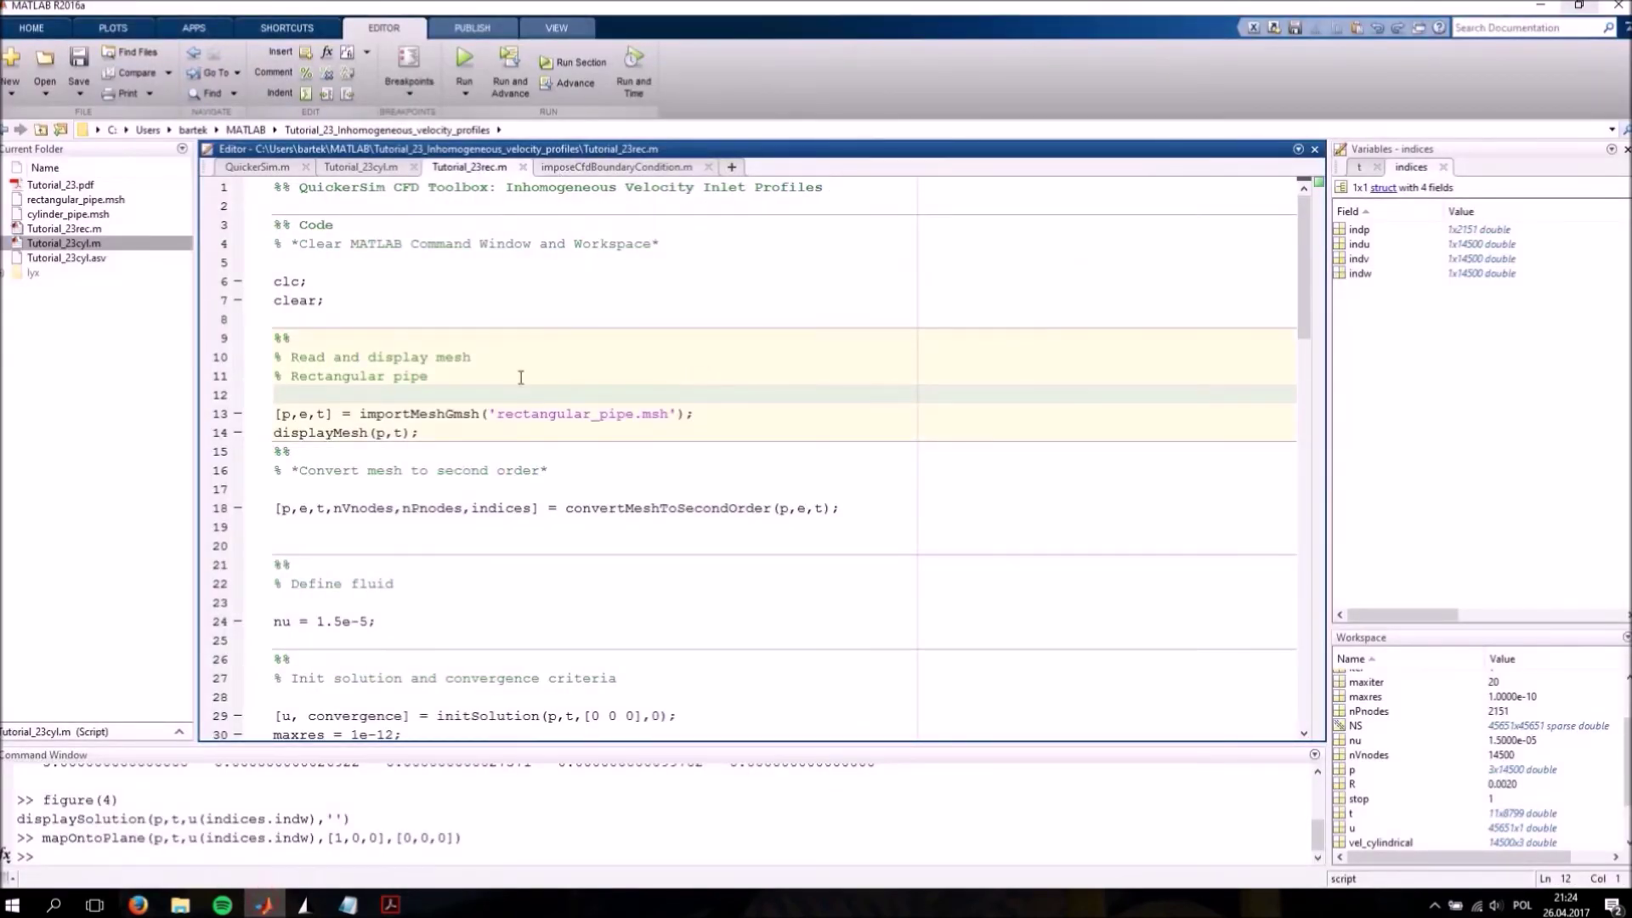
scroll(520, 377, "down", 7)
scroll(520, 377, "up", 7)
left_click(376, 259)
scroll(448, 367, "down", 20)
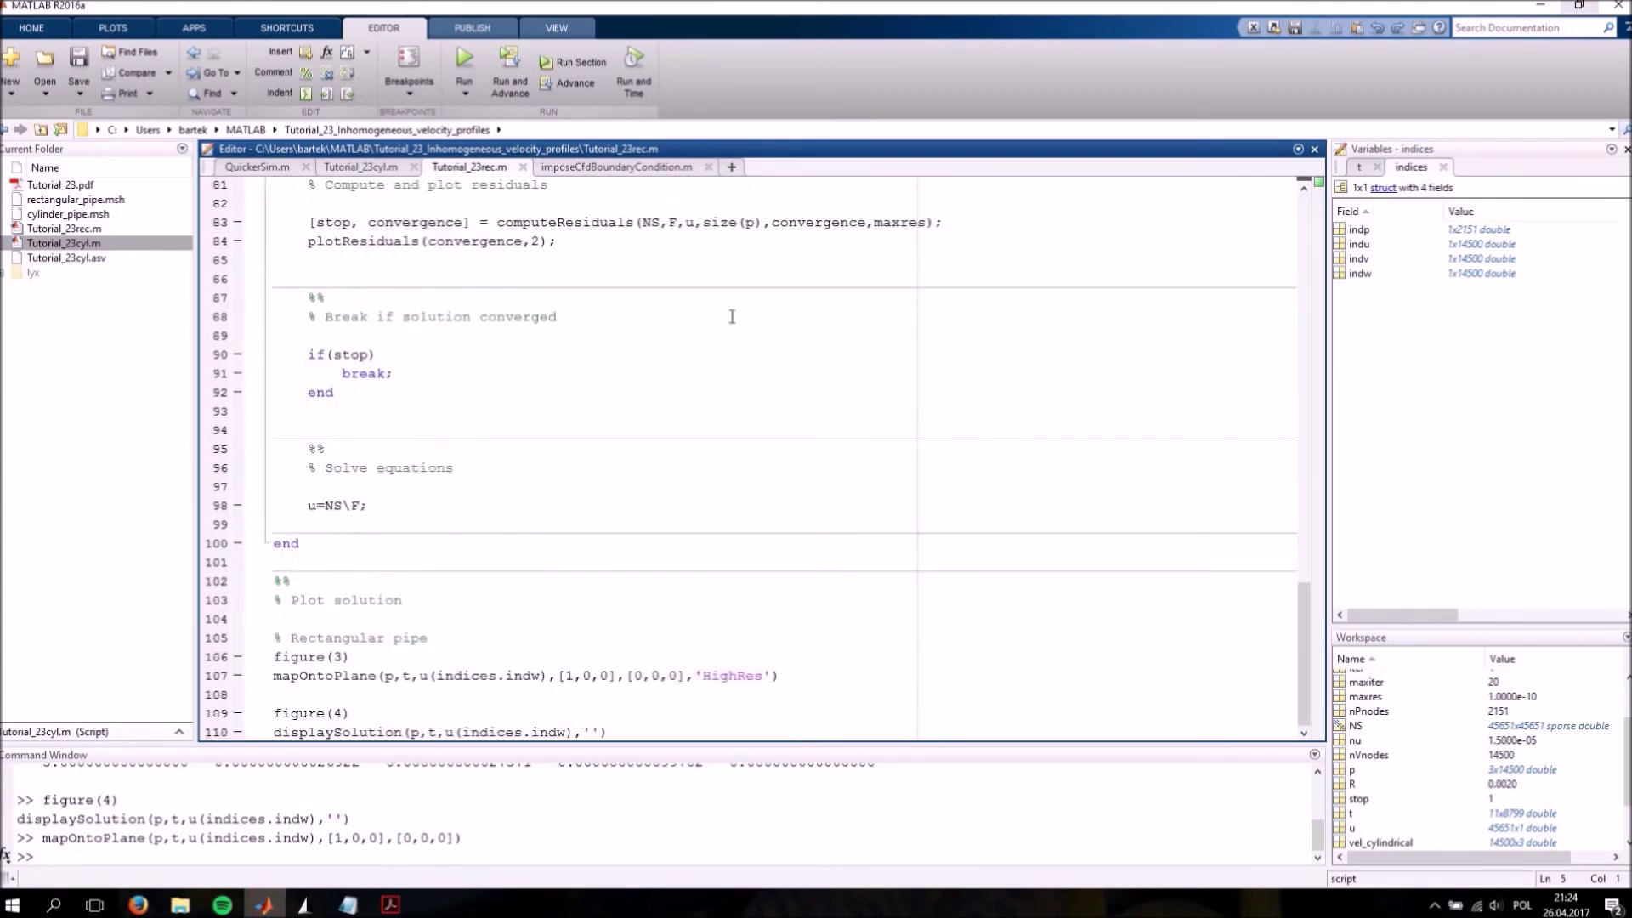
left_click(464, 59)
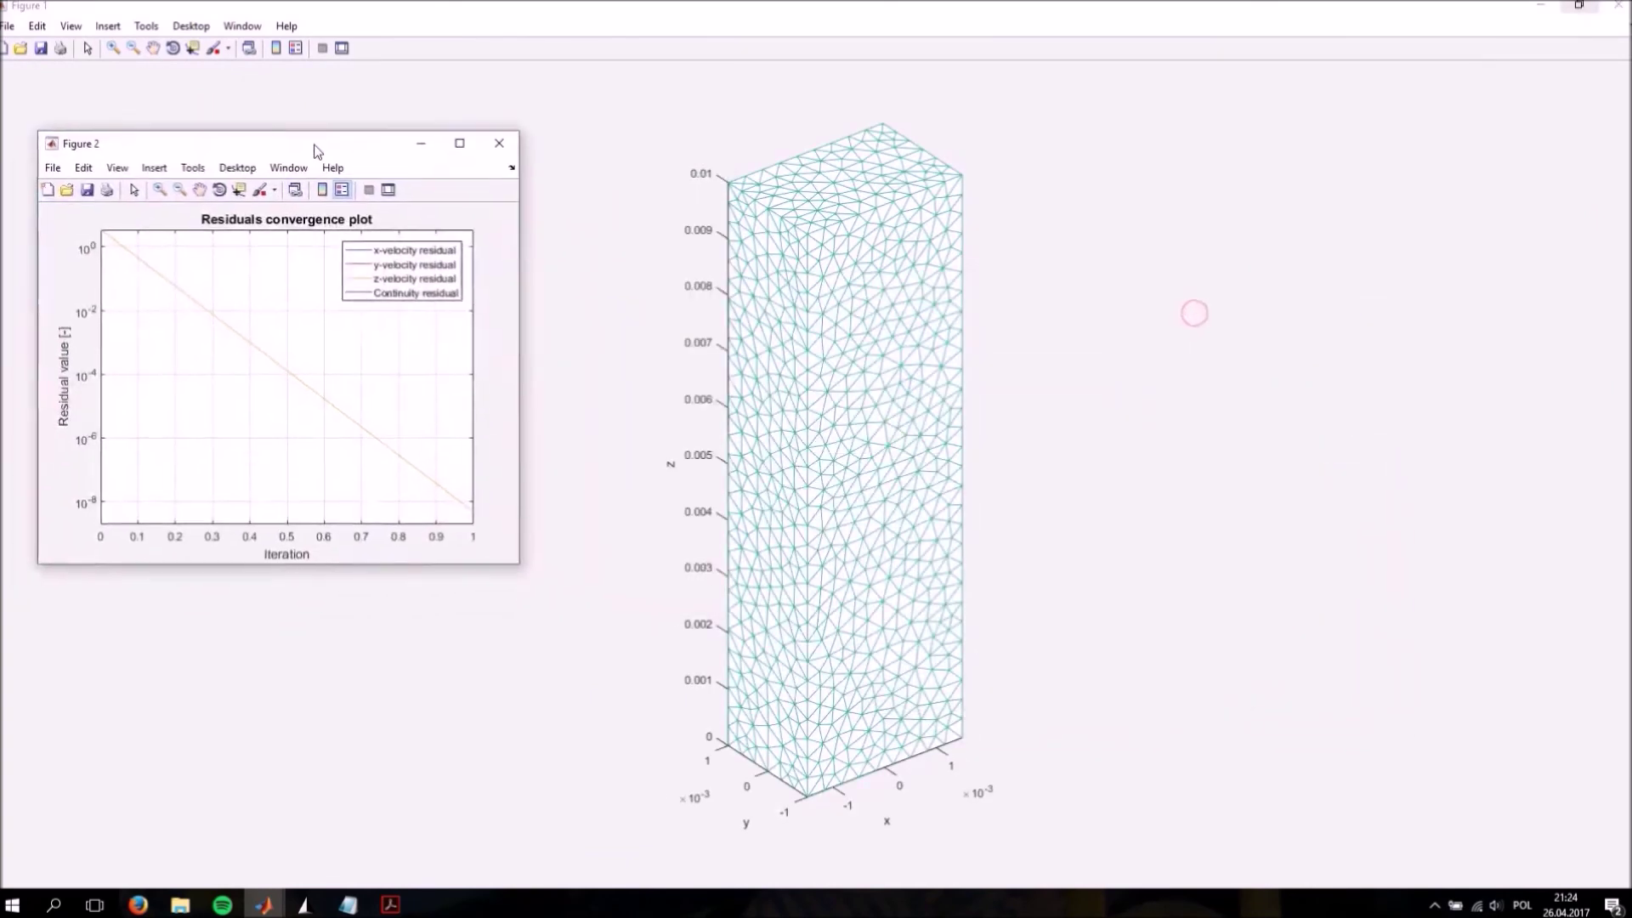
left_click_drag(1078, 300, 331, 138)
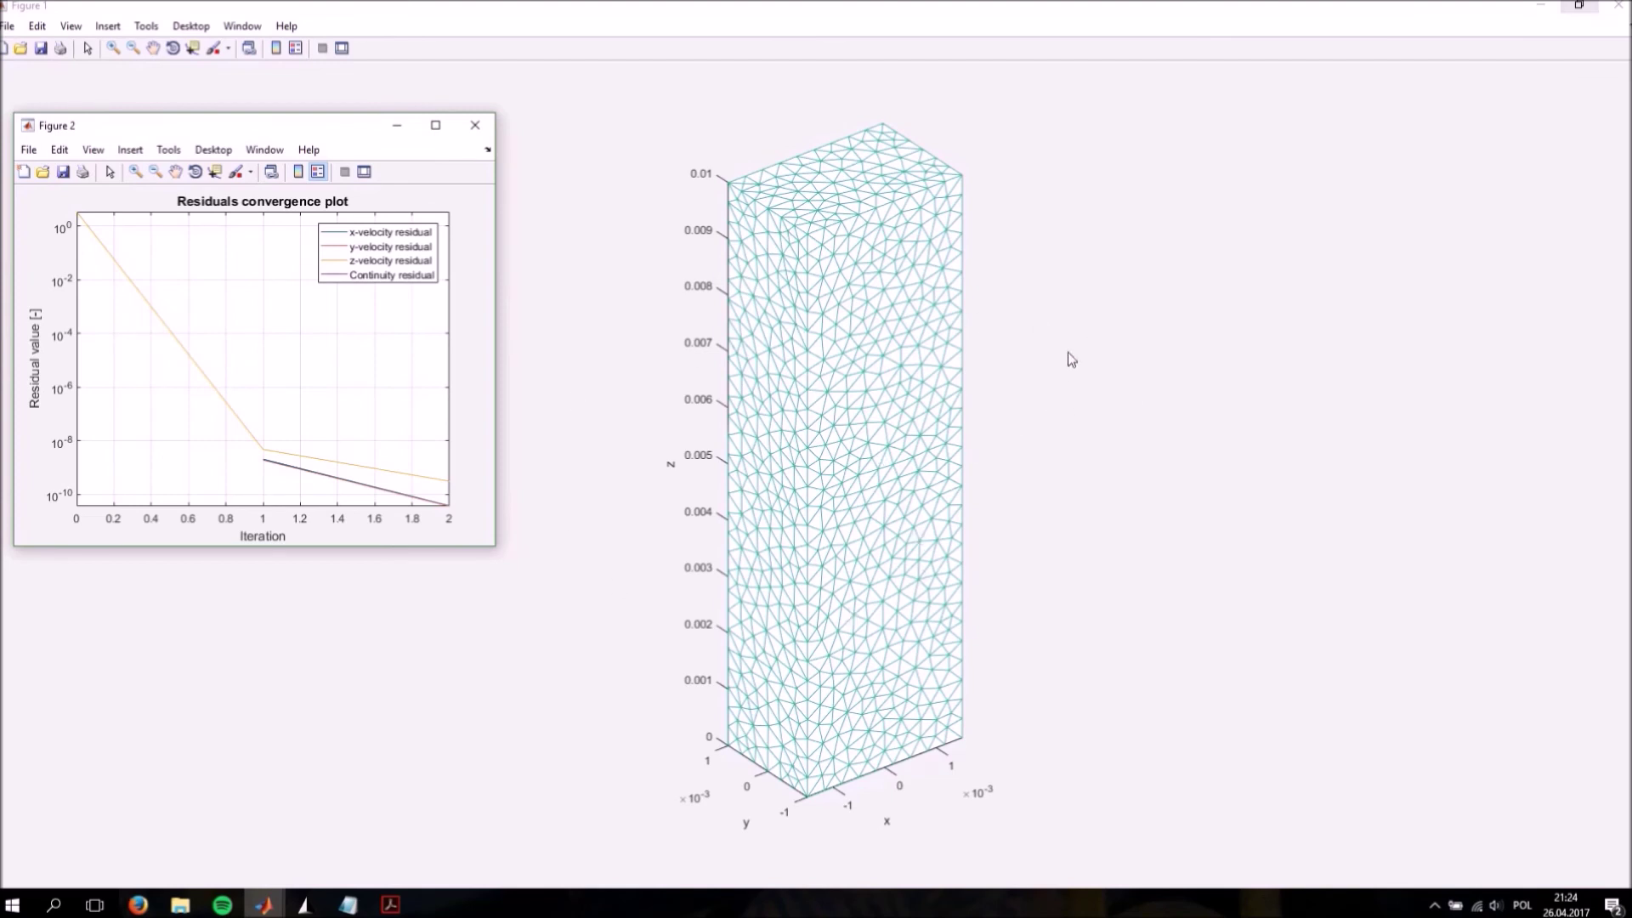
Close the mesh figure and move the residuals plot aside until the solver converges in five iterations
left_click(1612, 6)
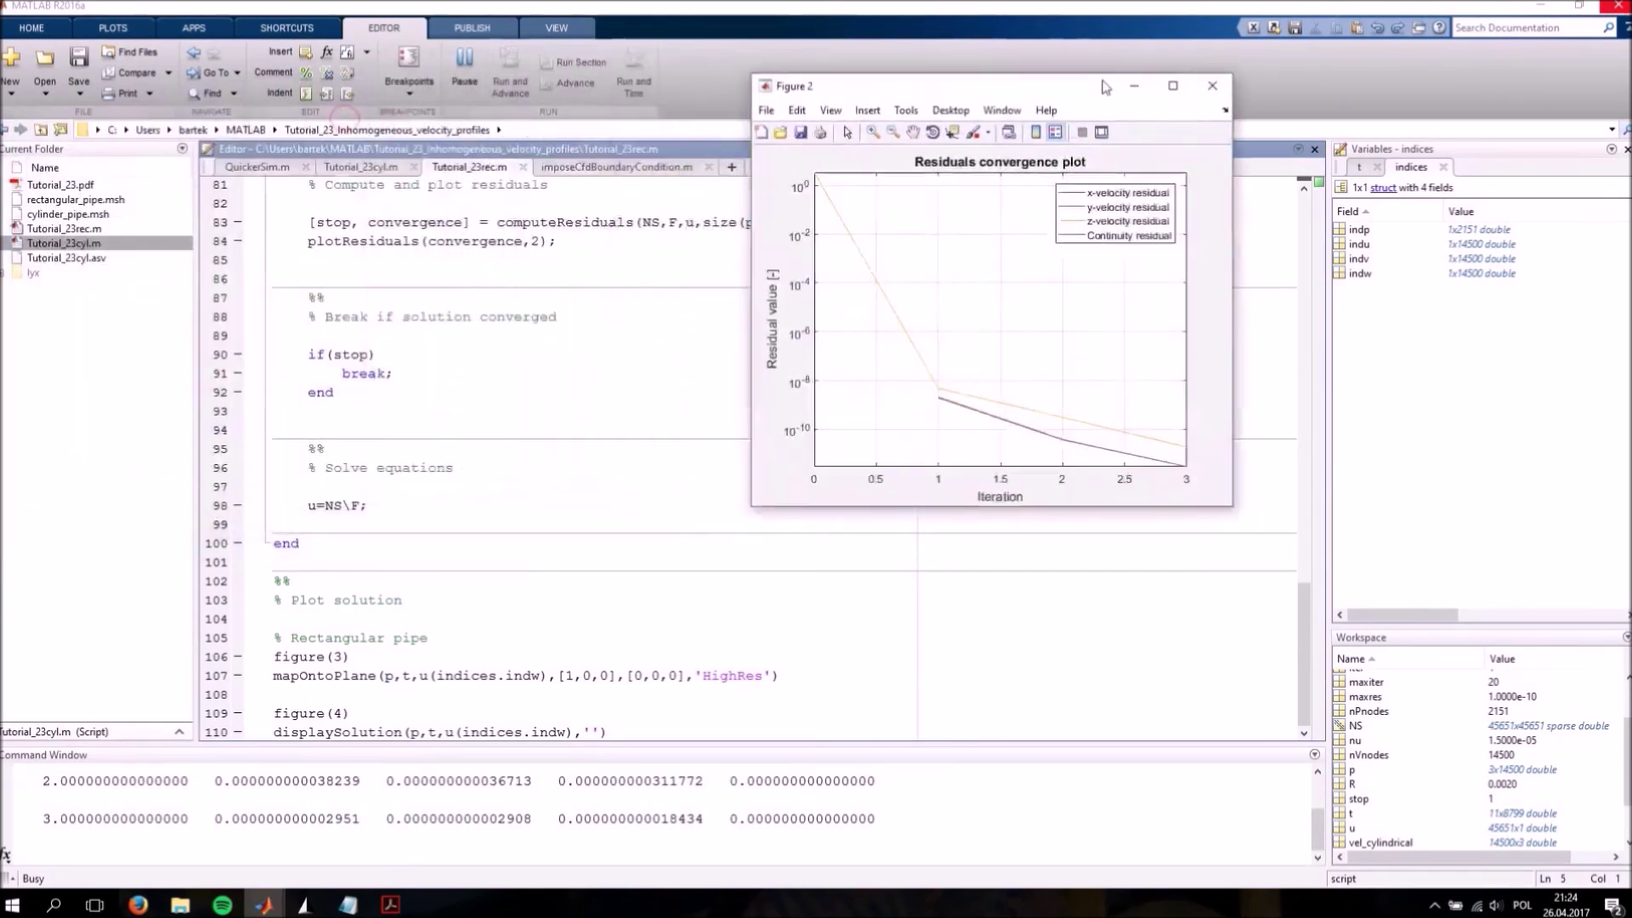
left_click_drag(344, 120, 1167, 82)
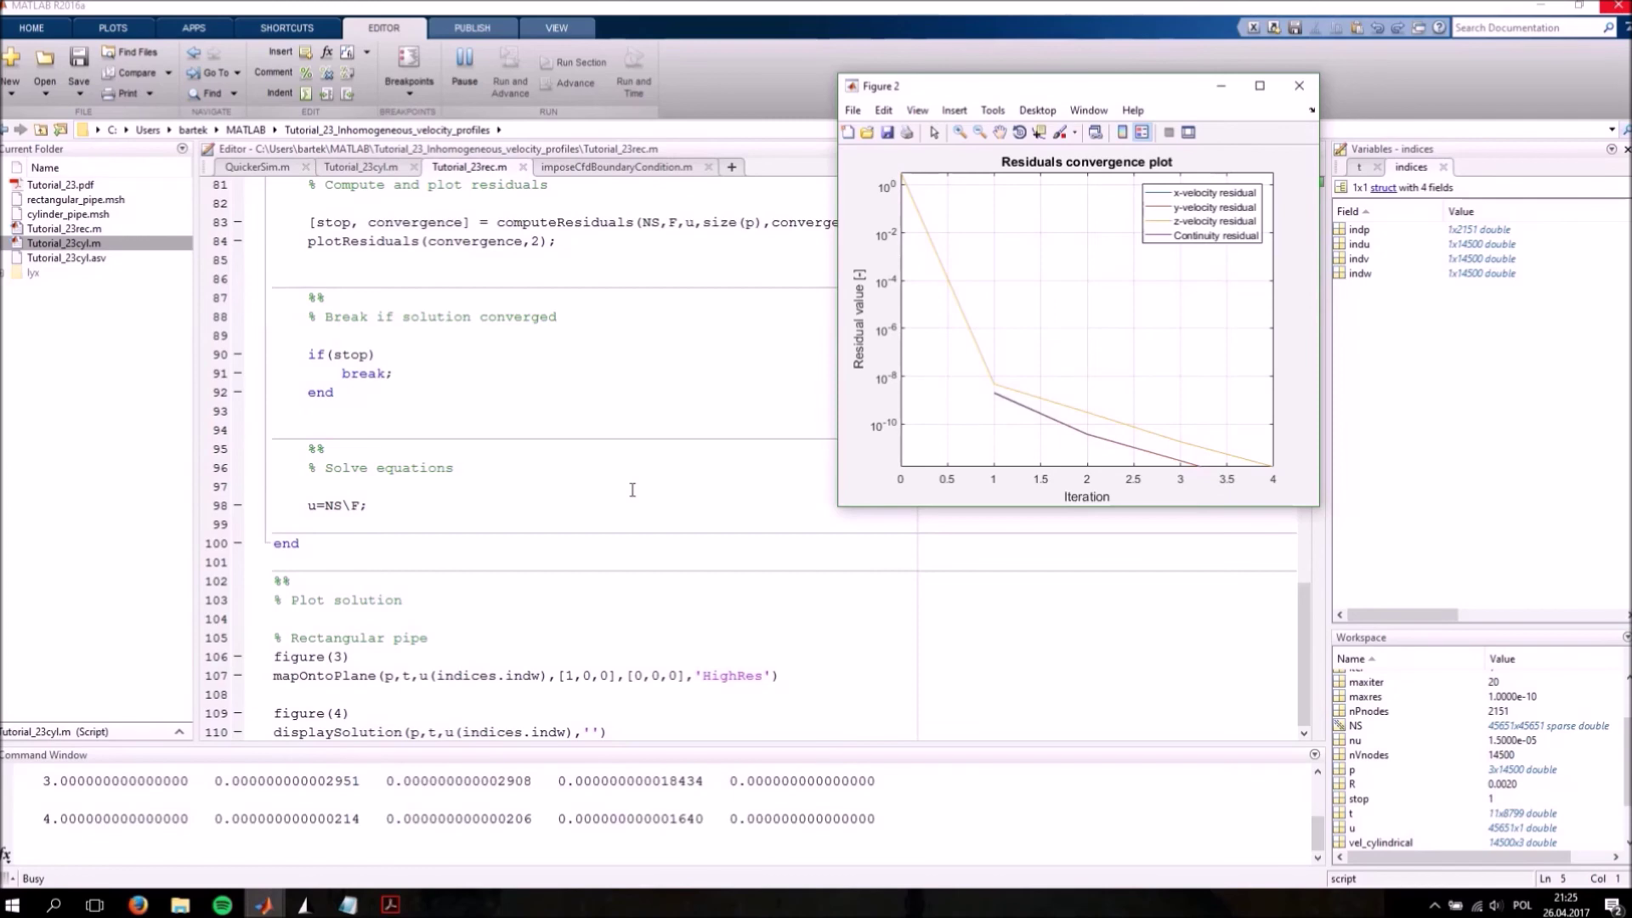
left_click(664, 581)
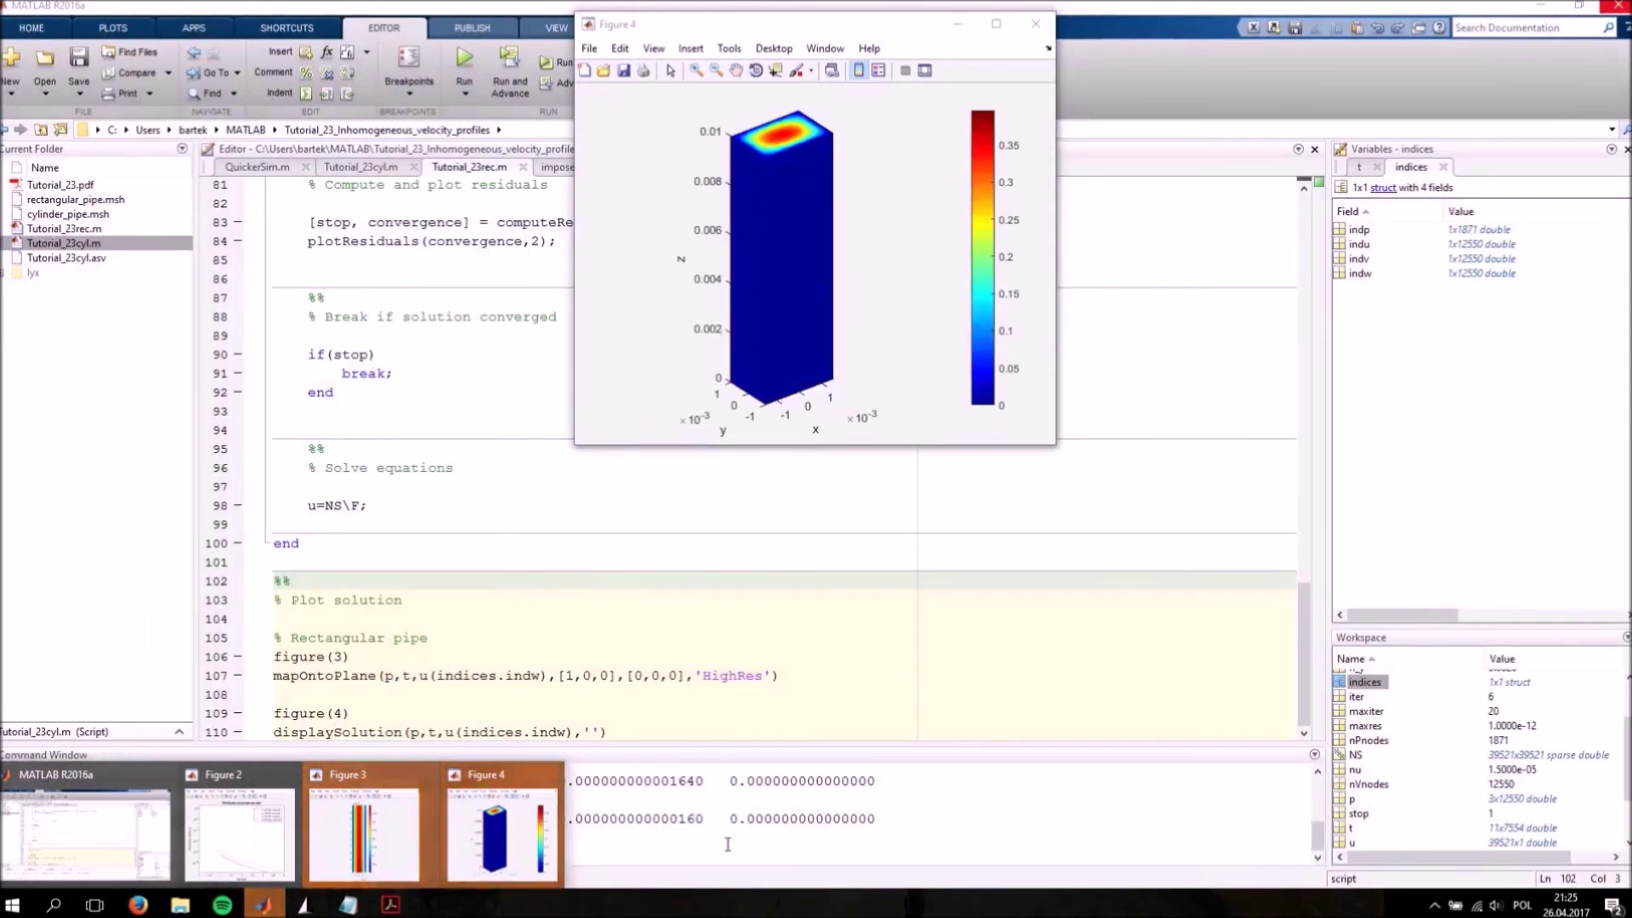
mouse_move(263, 905)
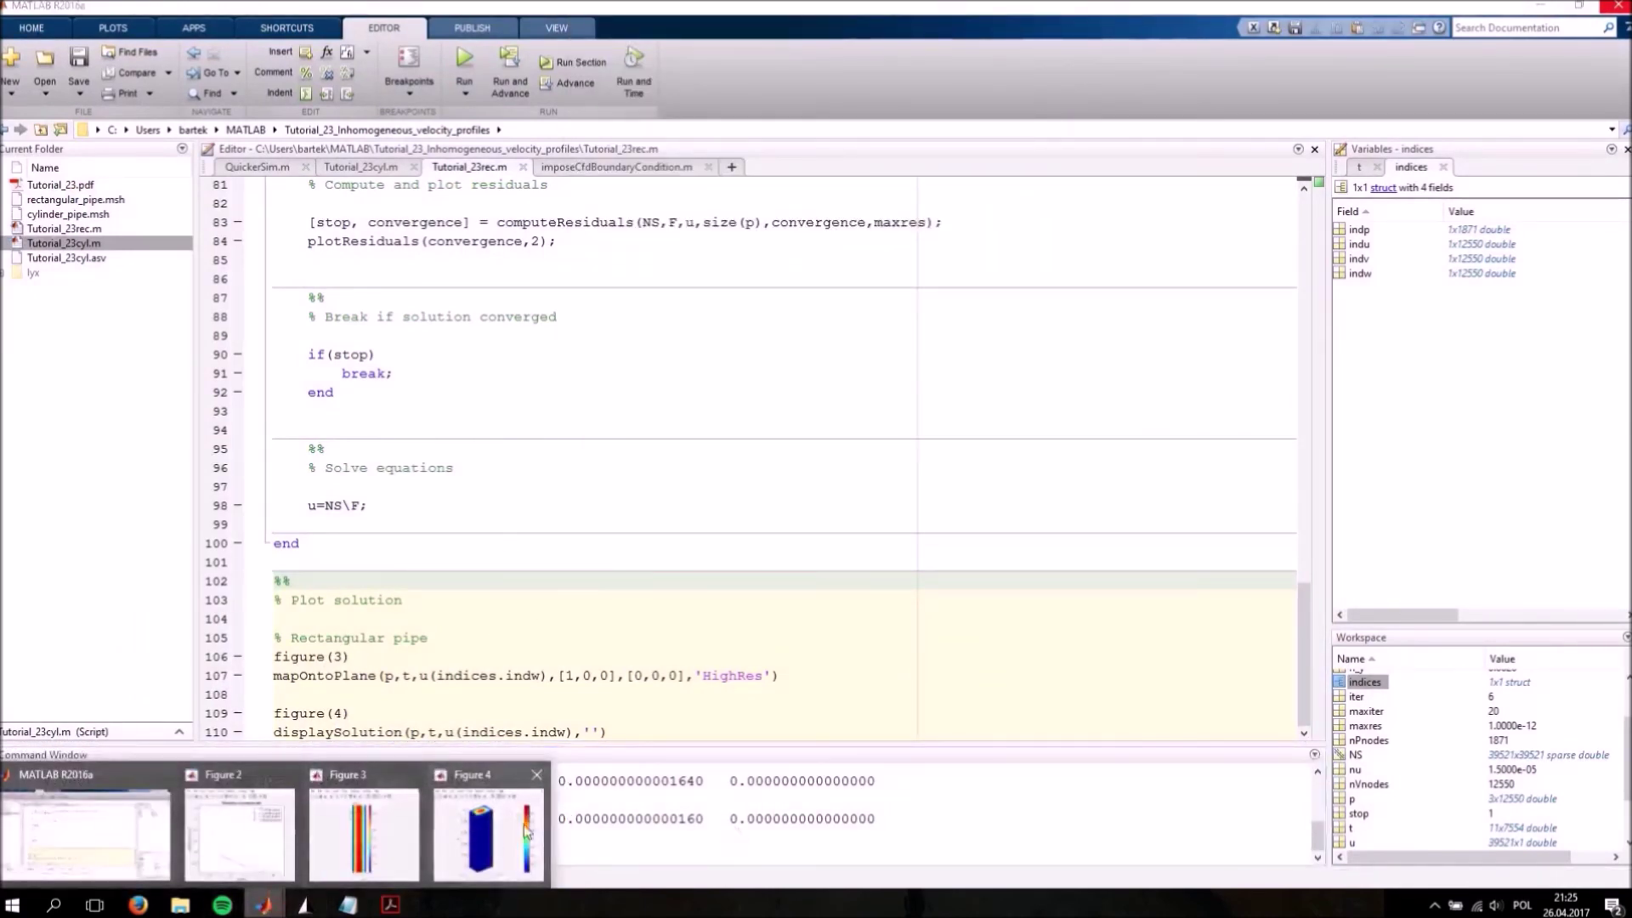
Enlarge Figure 4's 3D rectangular-pipe velocity solution, then switch to the Figure 3 velocity map
left_click(520, 826)
left_click(996, 23)
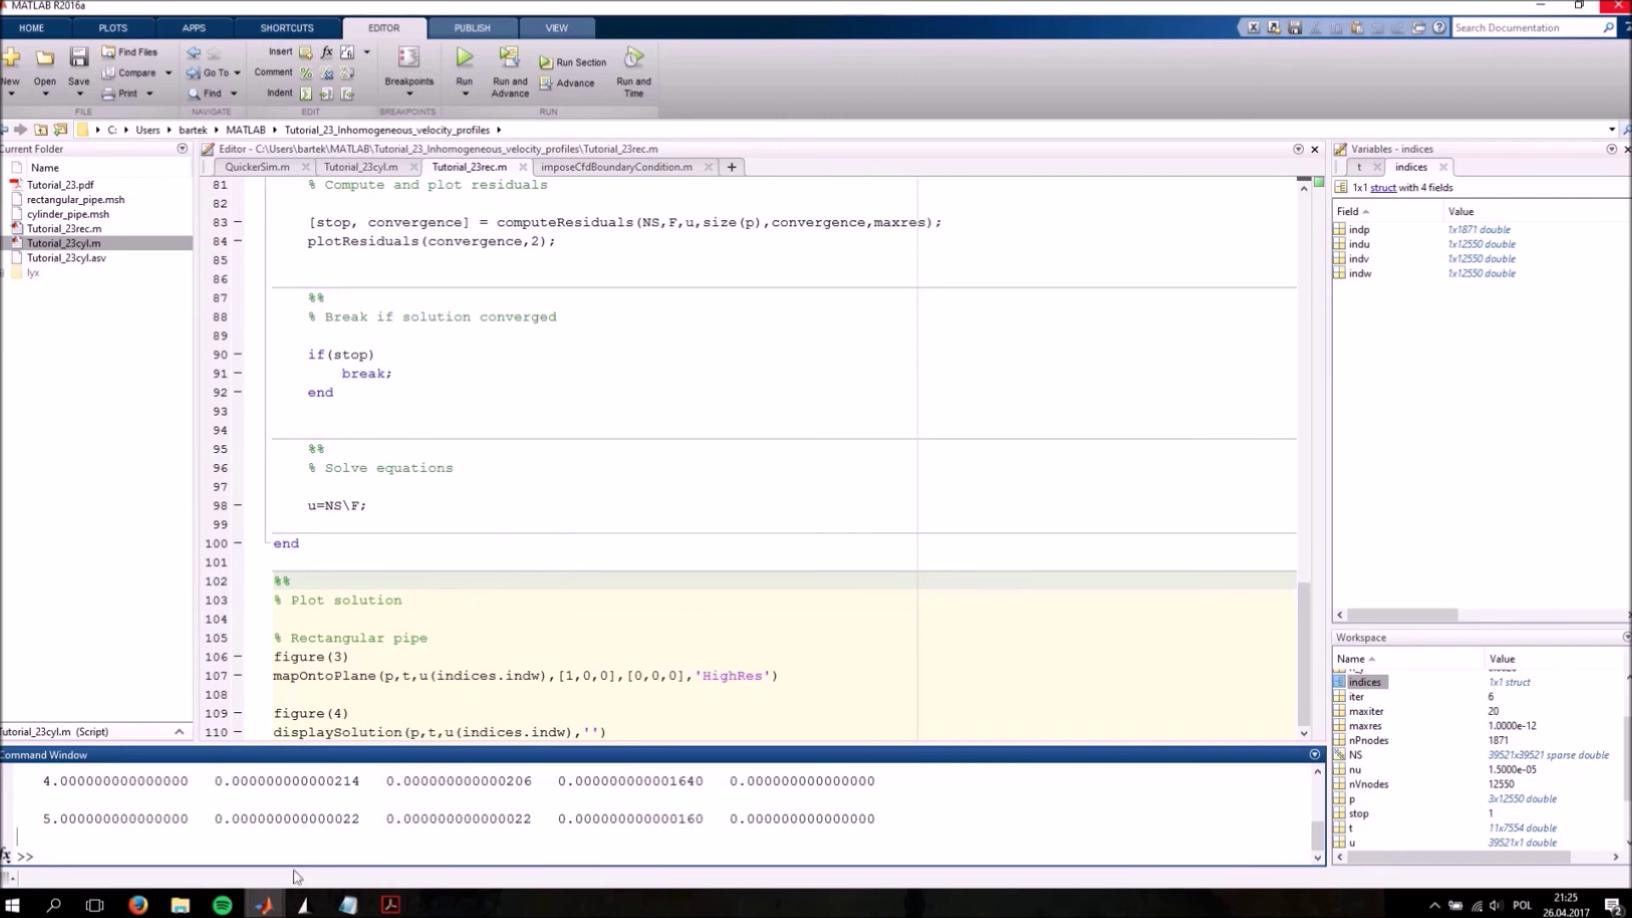
mouse_move(263, 904)
left_click(431, 828)
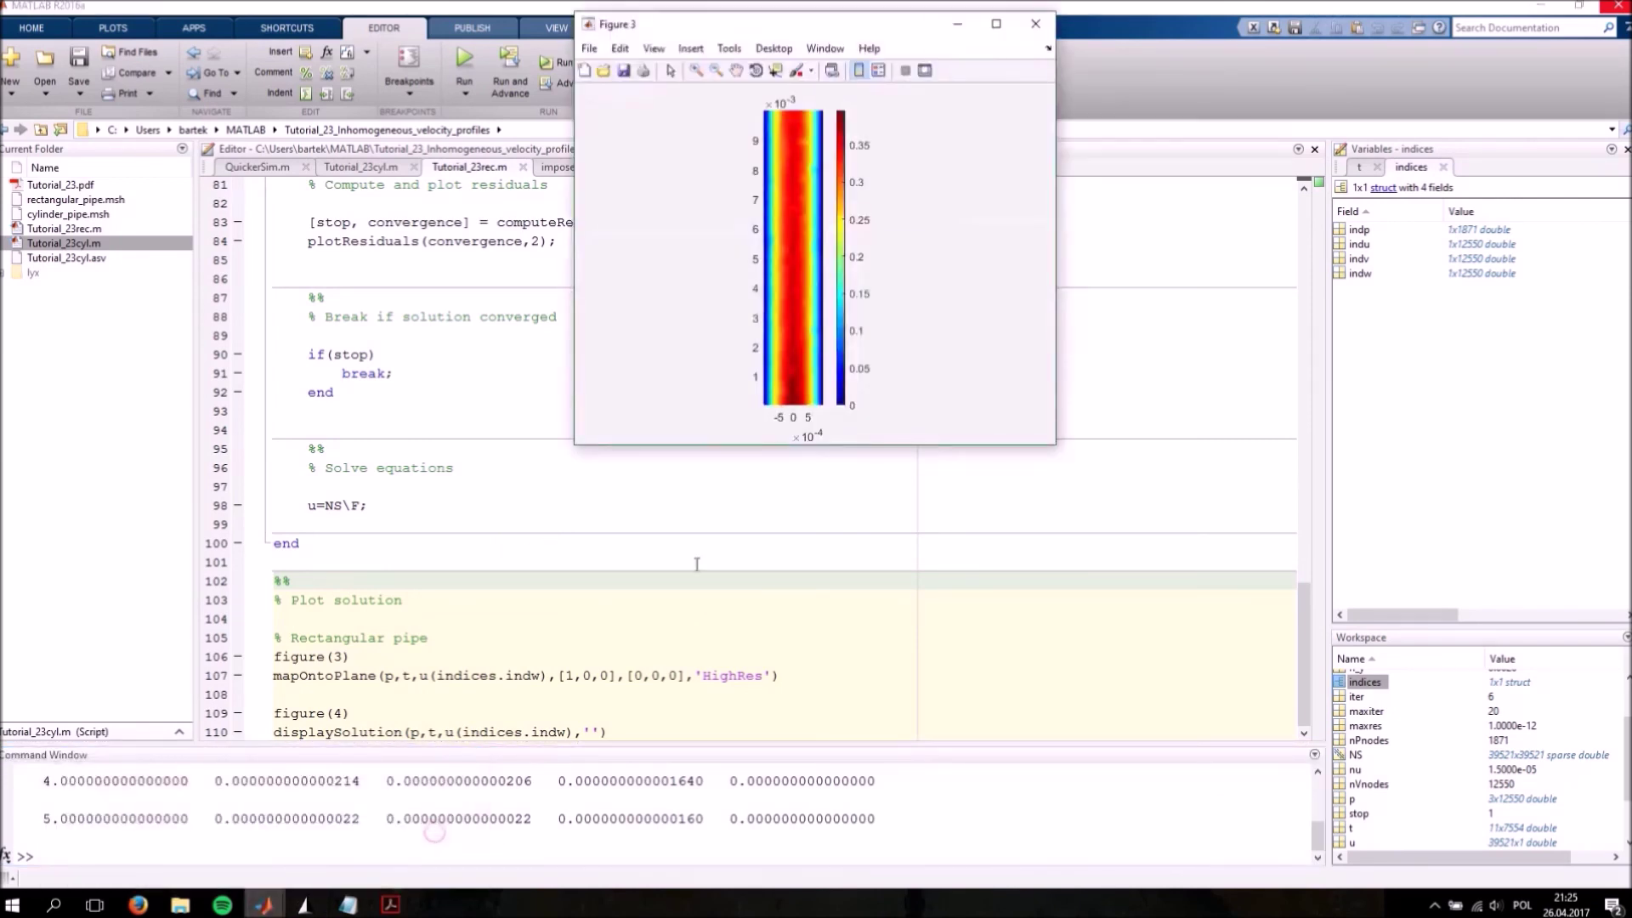
Maximize Figure 3's rectangular velocity map (peak near 0.35), close it, and return to line 102
left_click(996, 23)
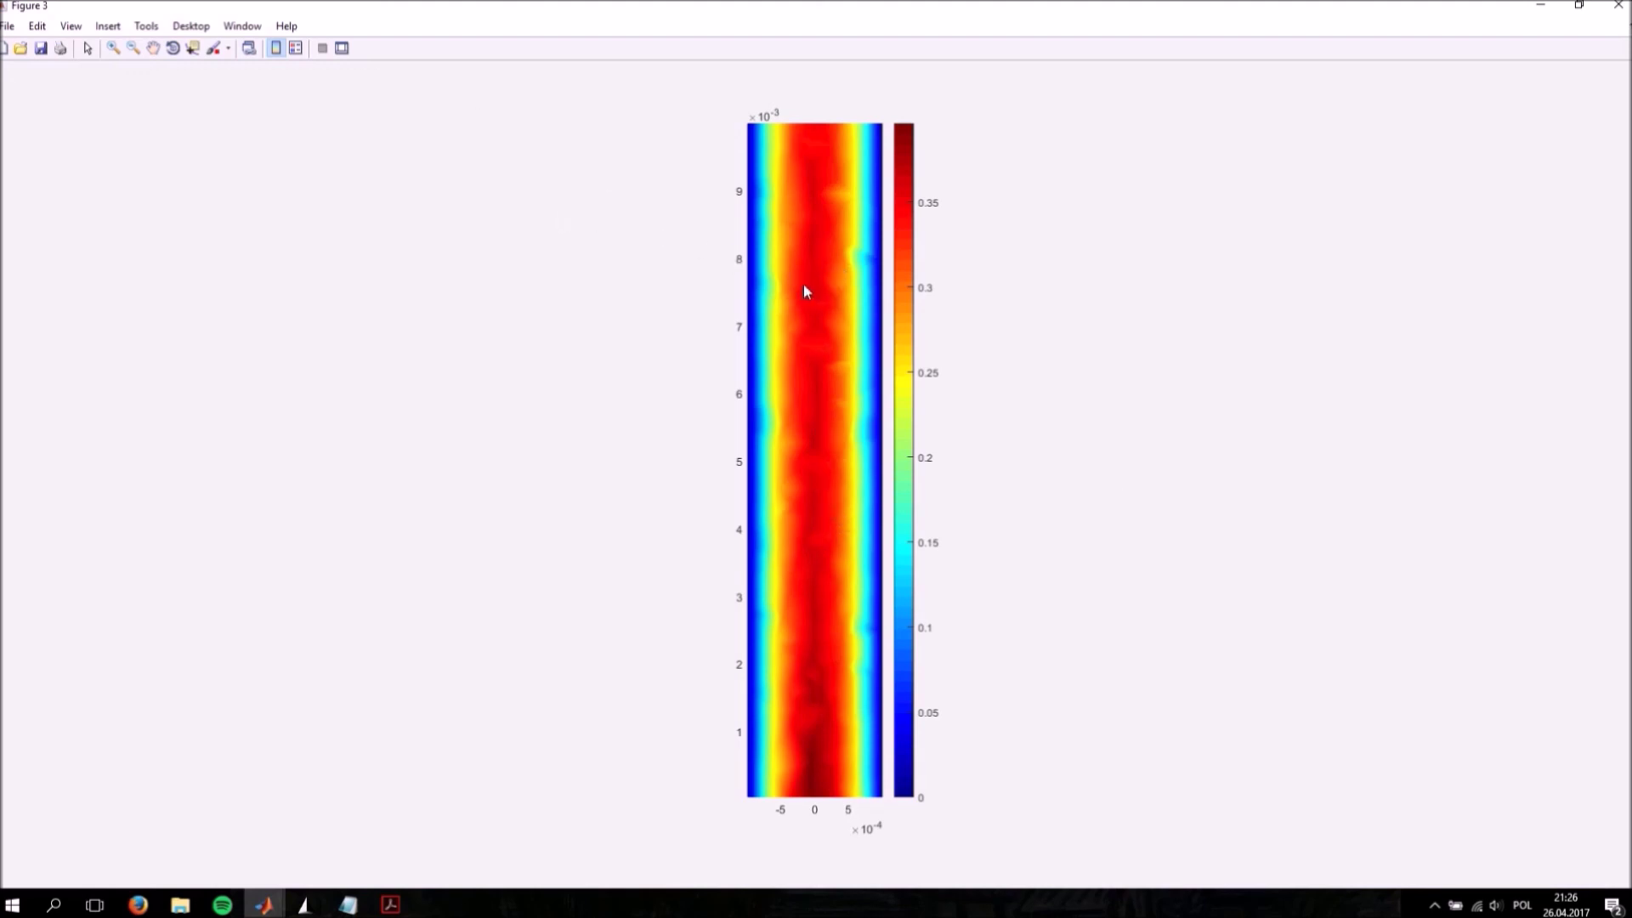
left_click(1618, 6)
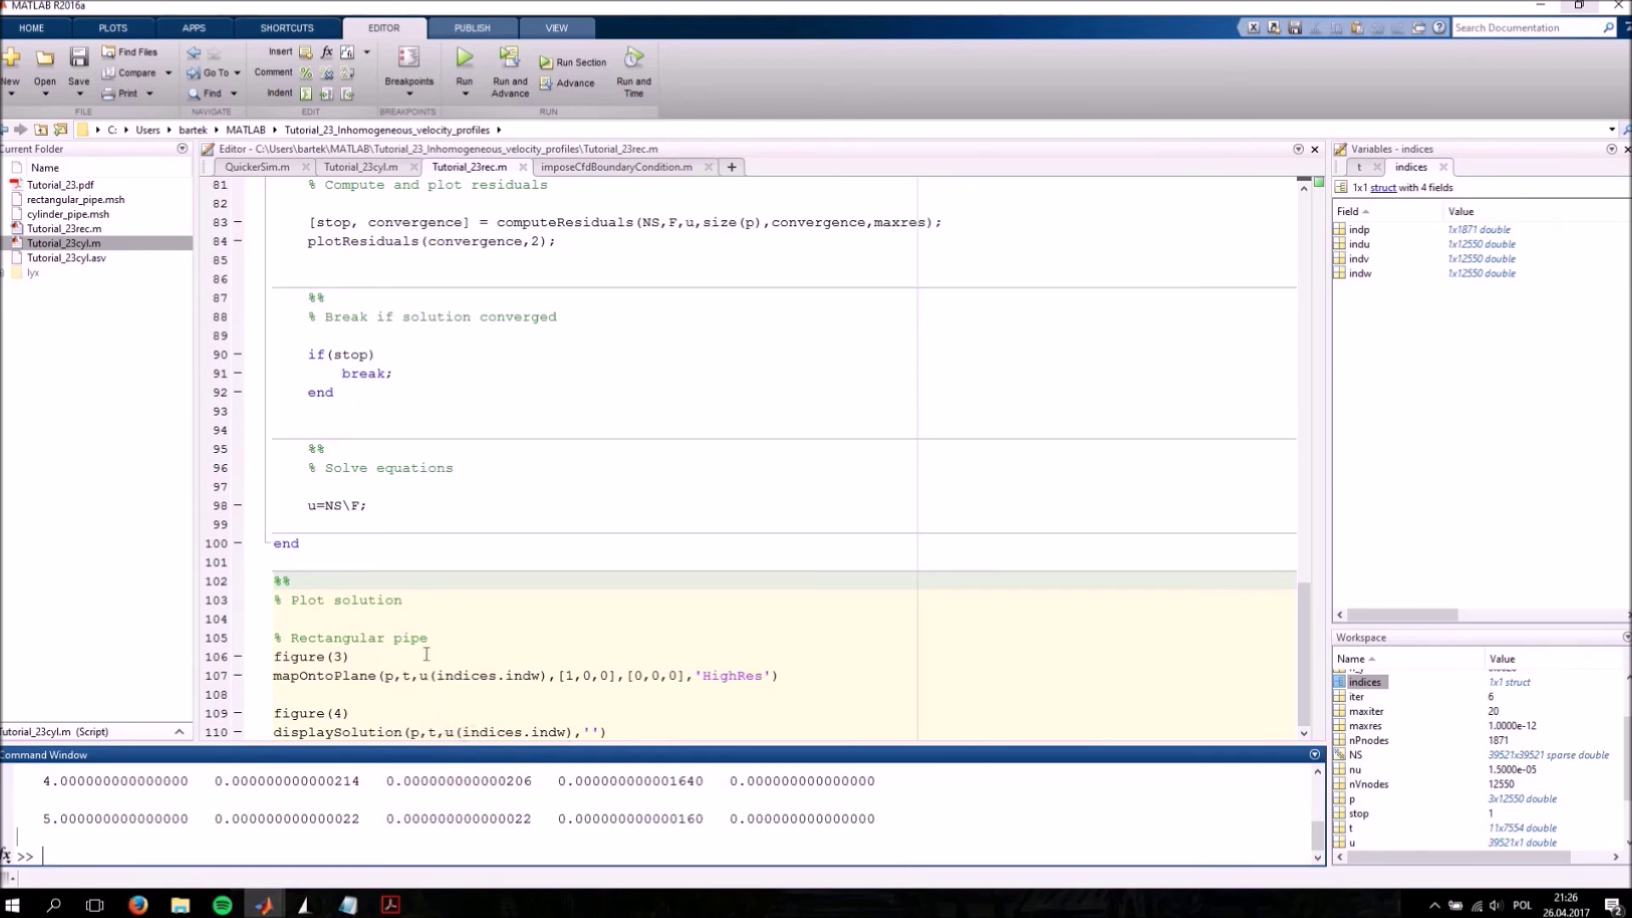
left_click(406, 578)
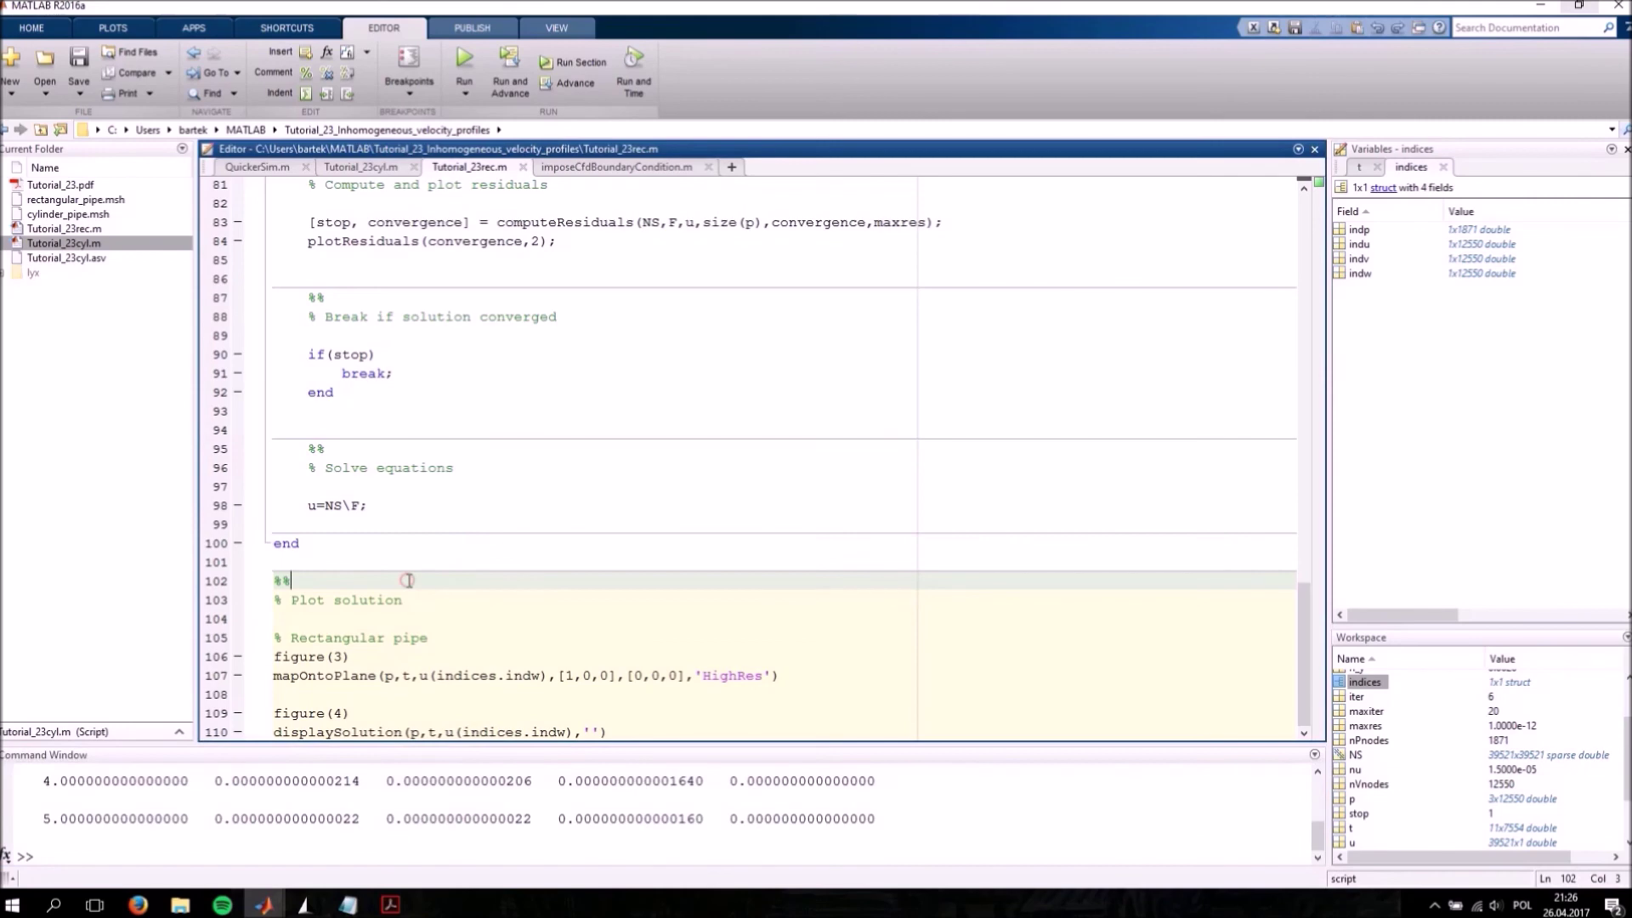